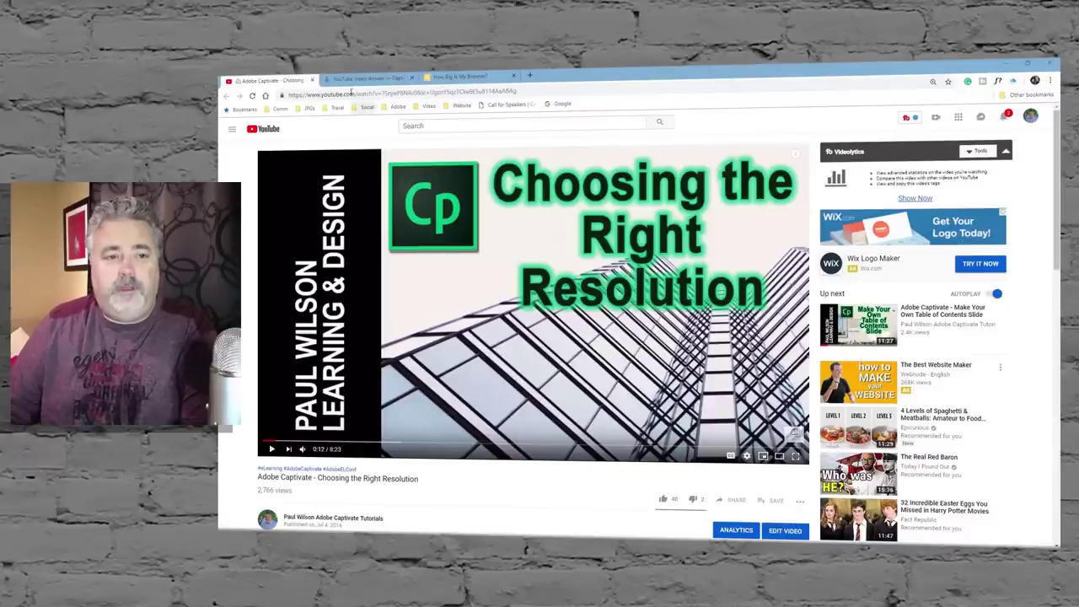
# Switch to the YouTube Video Answer tab, where Captivate's New project screen shows a 1024 x 627 canvas.
pyautogui.click(354, 80)
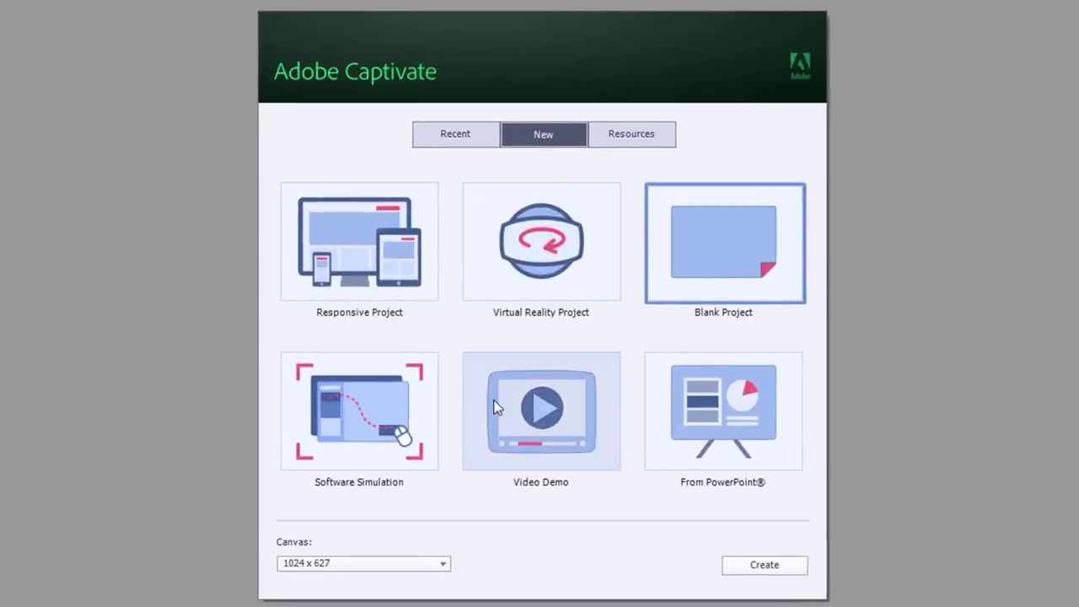
# Pick the 800 x 600 canvas preset instead of Custom and create the blank project untitled6.
pyautogui.click(358, 563)
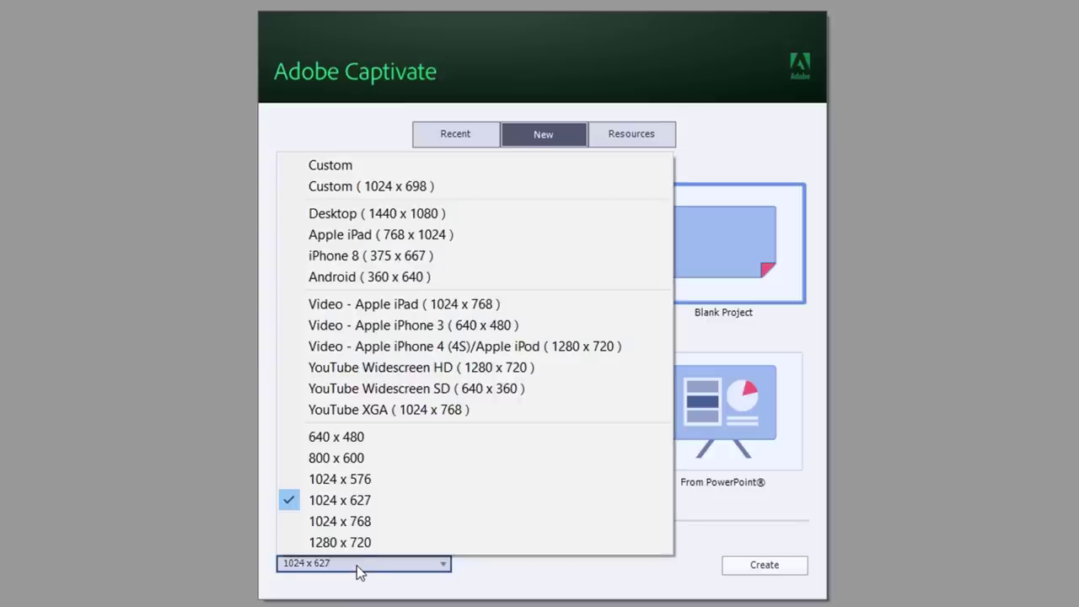
pyautogui.click(372, 168)
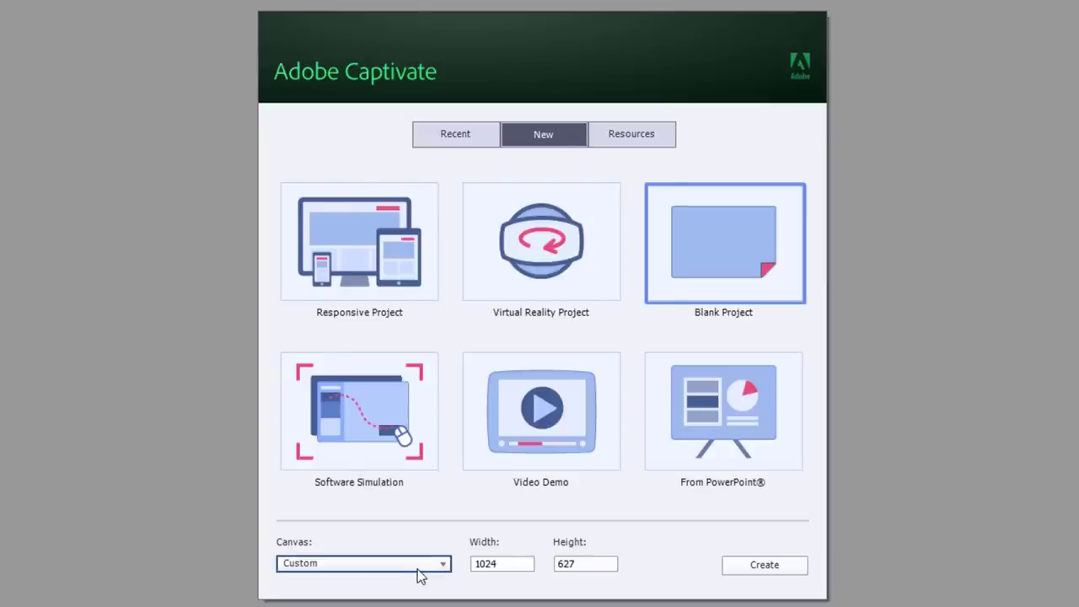
pyautogui.click(417, 571)
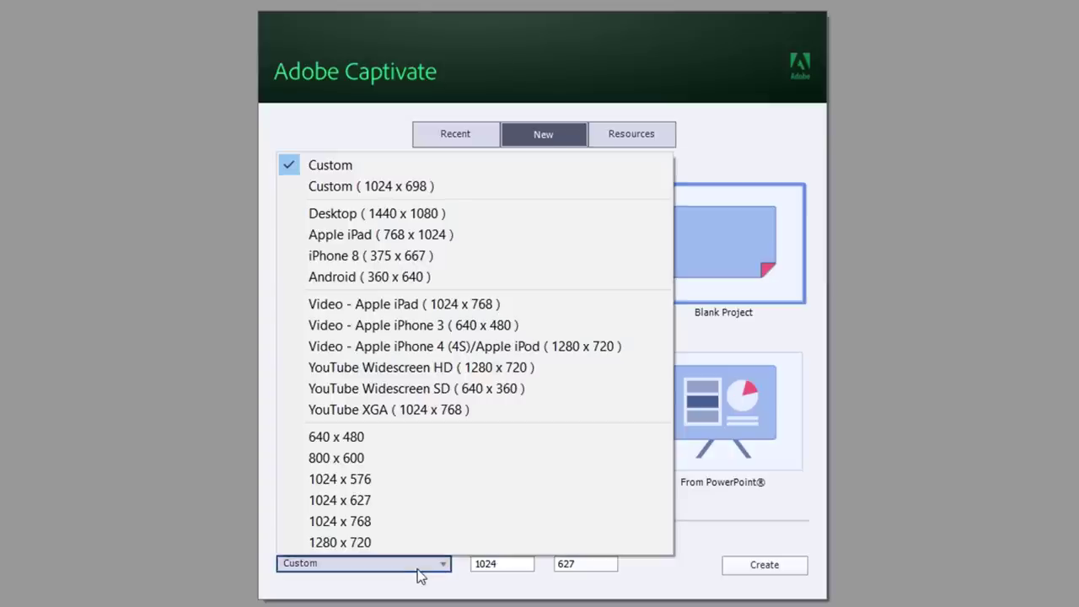
pyautogui.click(442, 458)
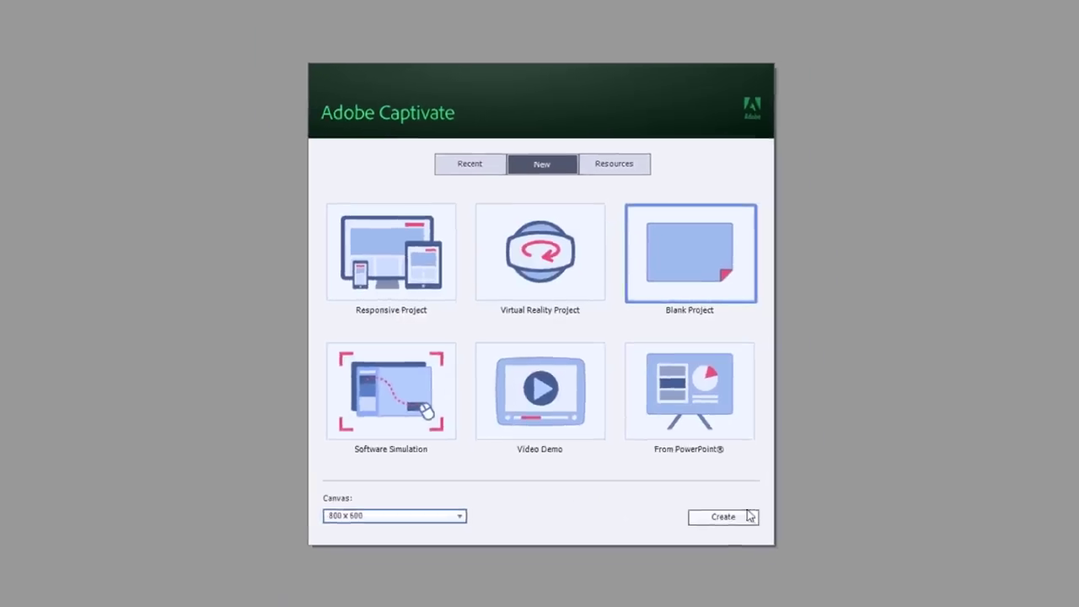
pyautogui.click(747, 517)
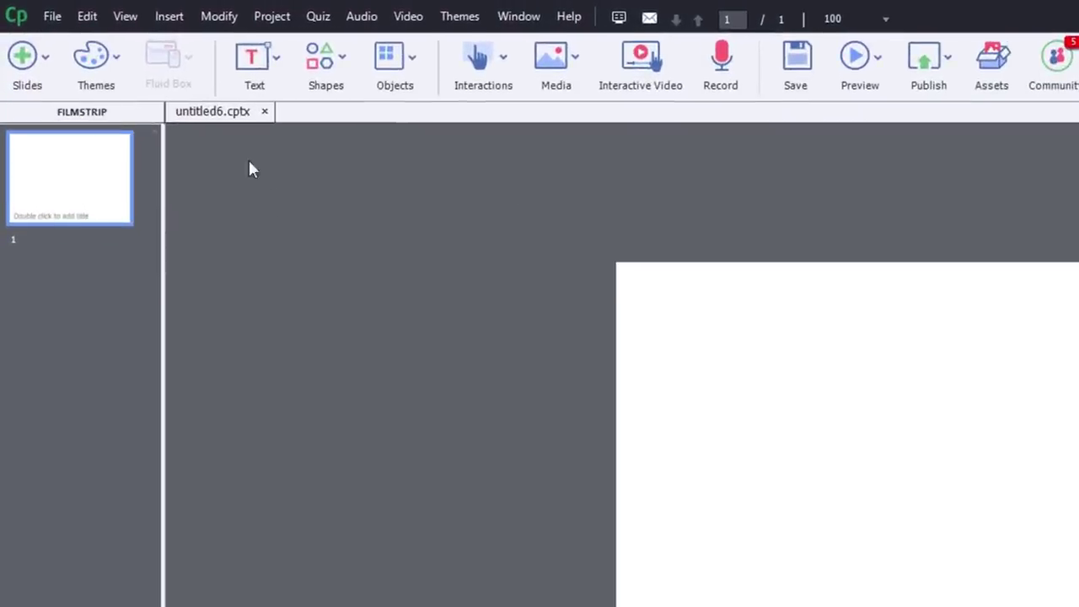
# Open the Rescale Project dialog from the Modify menu for the 800 x 600 project.
pyautogui.click(219, 17)
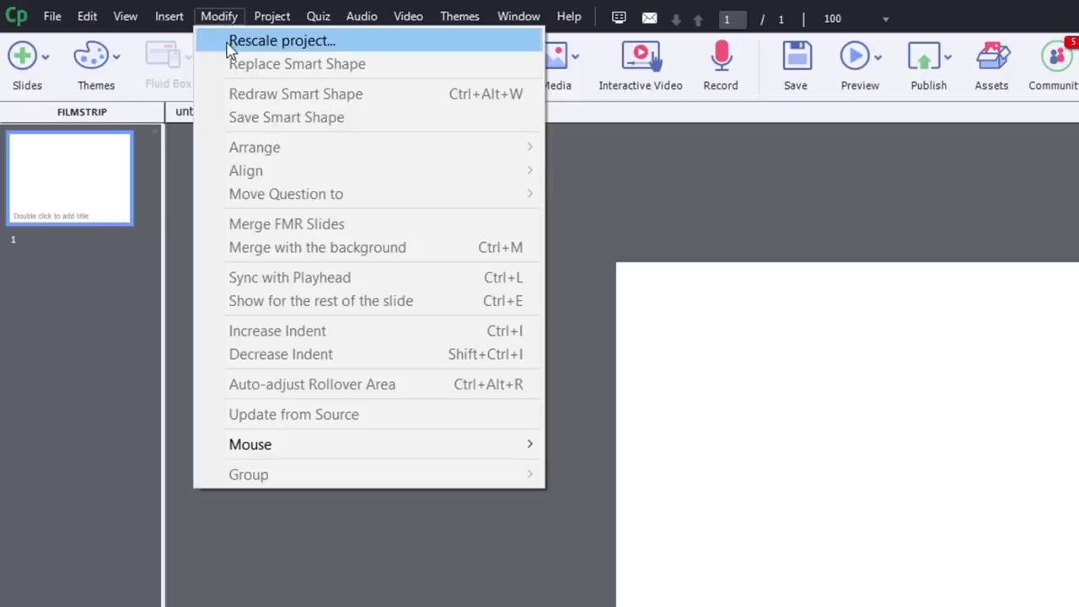
pyautogui.click(228, 44)
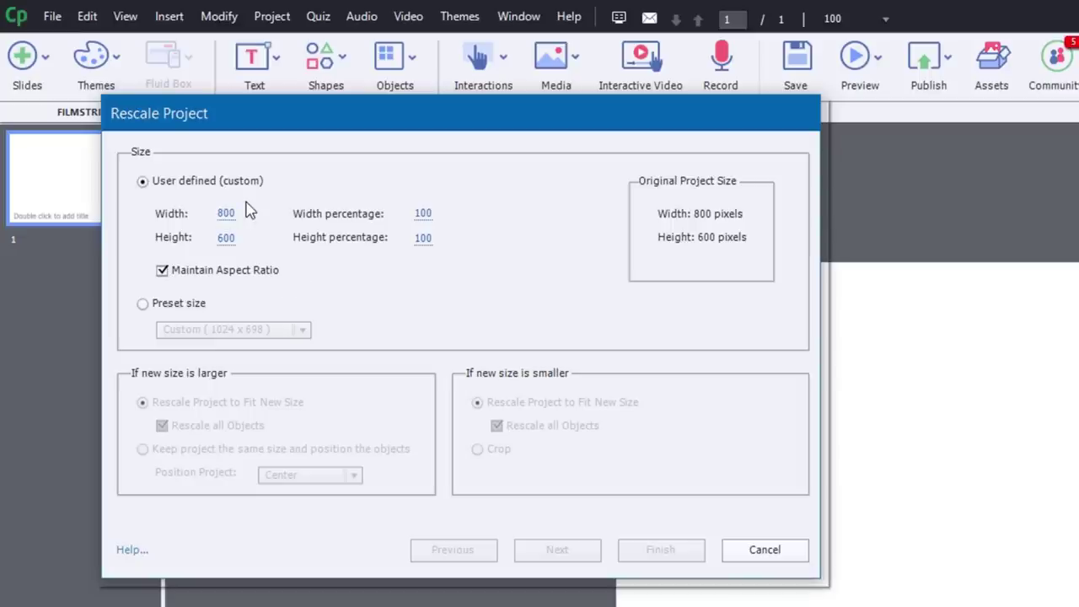
# Try a width of 1024, then a 130 percent scale, in the Rescale Project dialog.
pyautogui.click(224, 213)
pyautogui.write('1024')
pyautogui.press('Return')
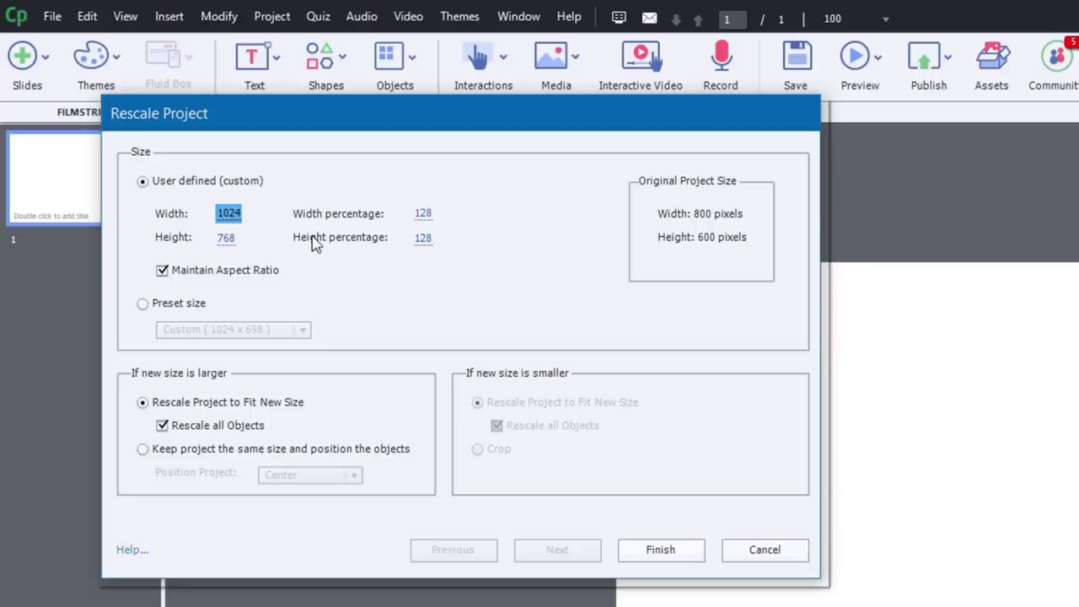
pyautogui.click(423, 213)
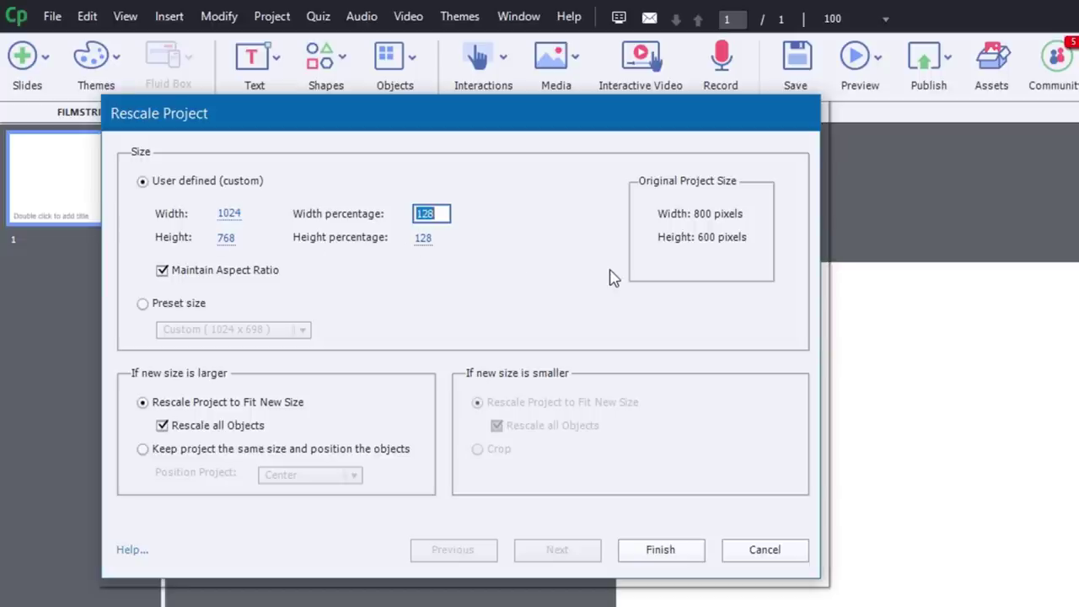
pyautogui.write('130')
pyautogui.press('Return')
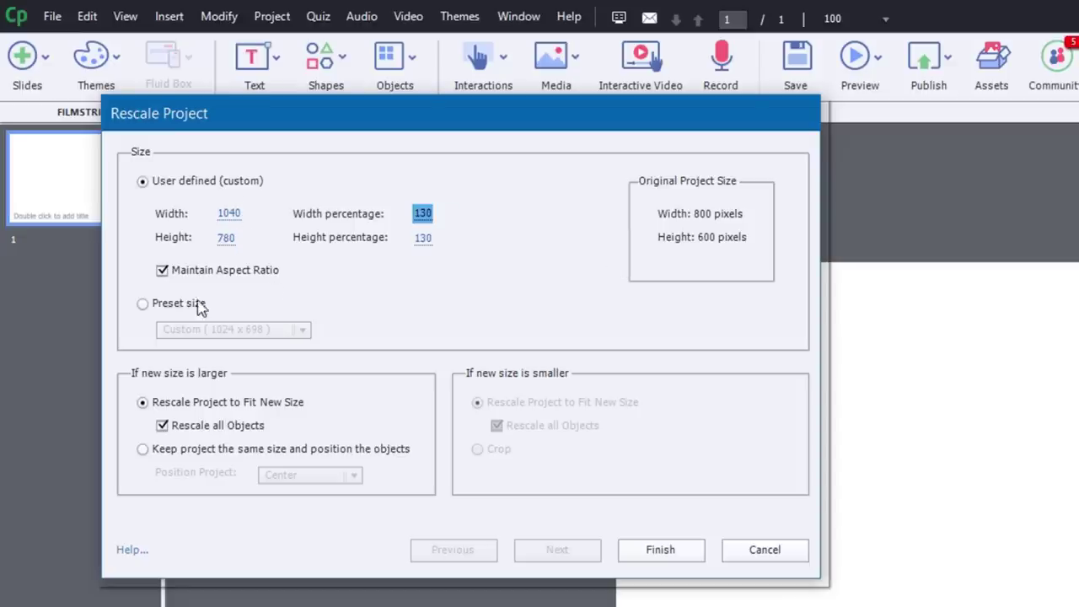
# Unlock the aspect ratio and set the project size to 1920 x 1080.
pyautogui.click(162, 270)
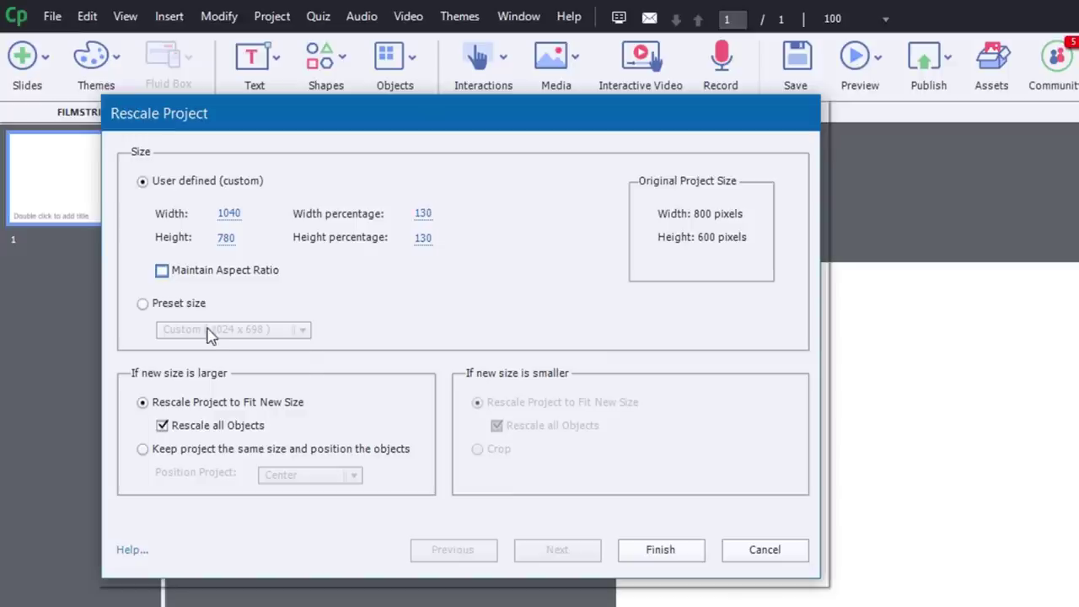
pyautogui.click(234, 215)
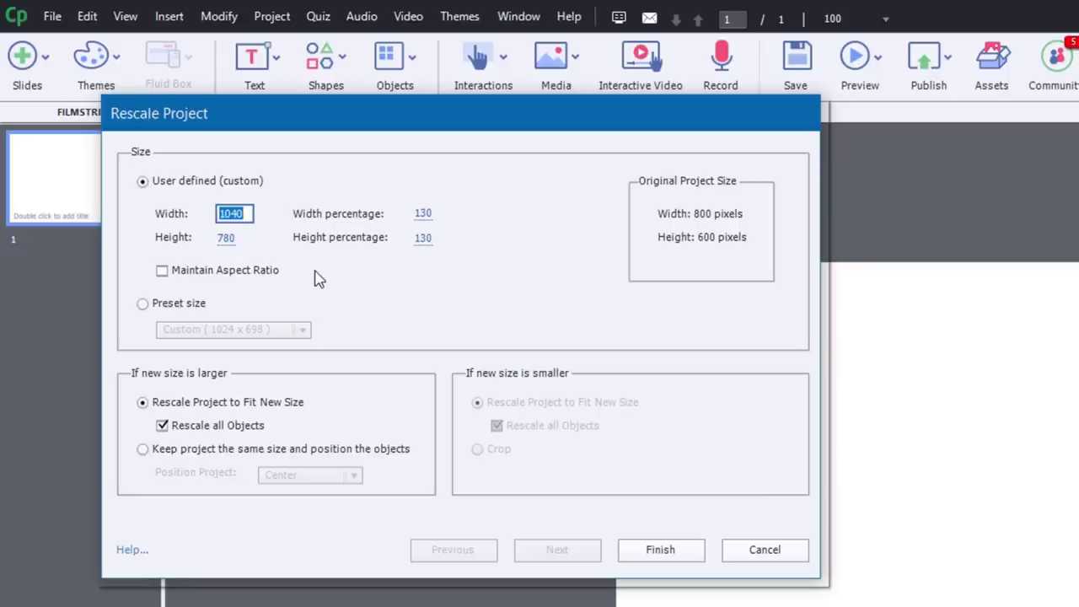
pyautogui.write('1920')
pyautogui.click(230, 239)
pyautogui.write('1080')
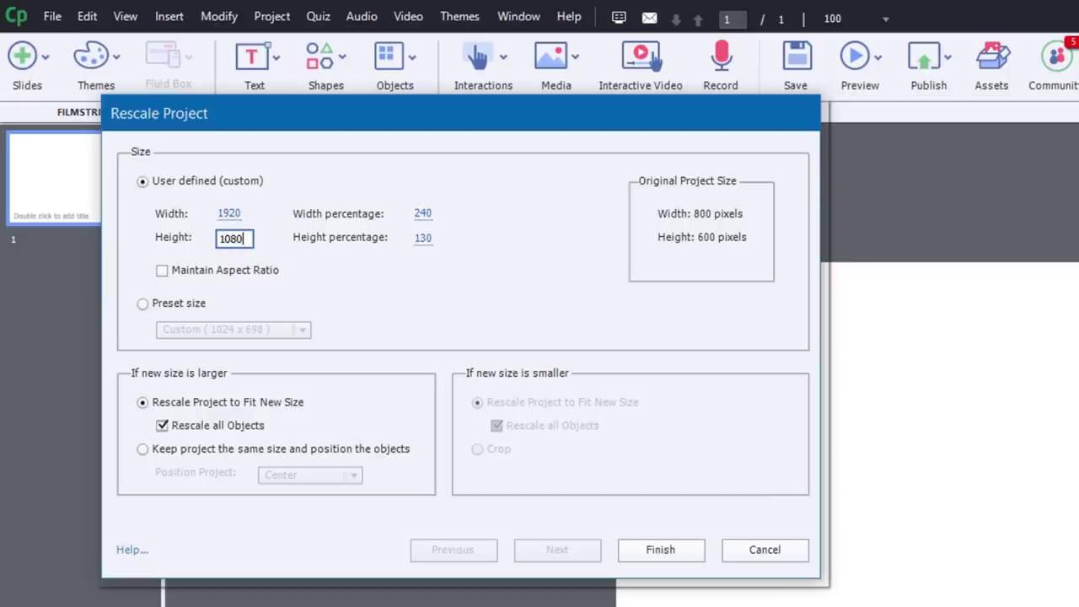
pyautogui.press('Return')
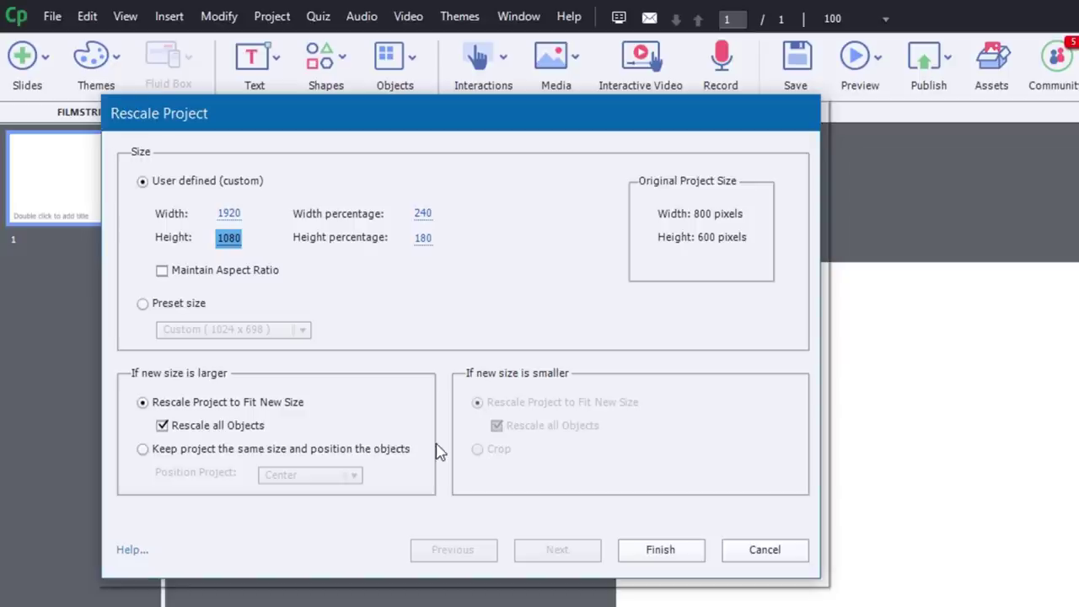
# Keep objects at their original size, position them at Center, and apply the rescale.
pyautogui.click(275, 450)
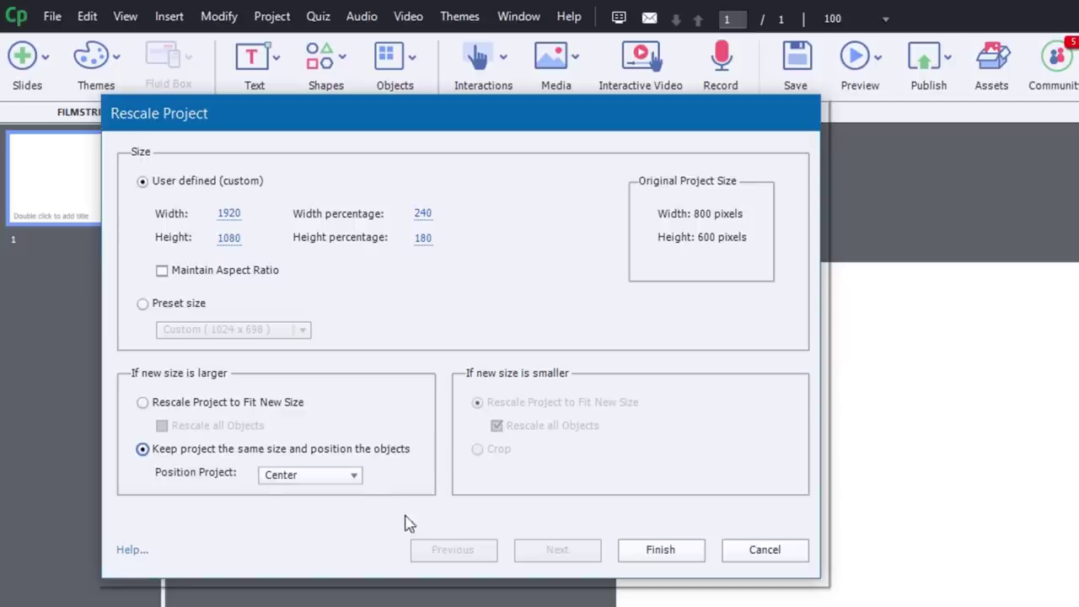
pyautogui.click(341, 477)
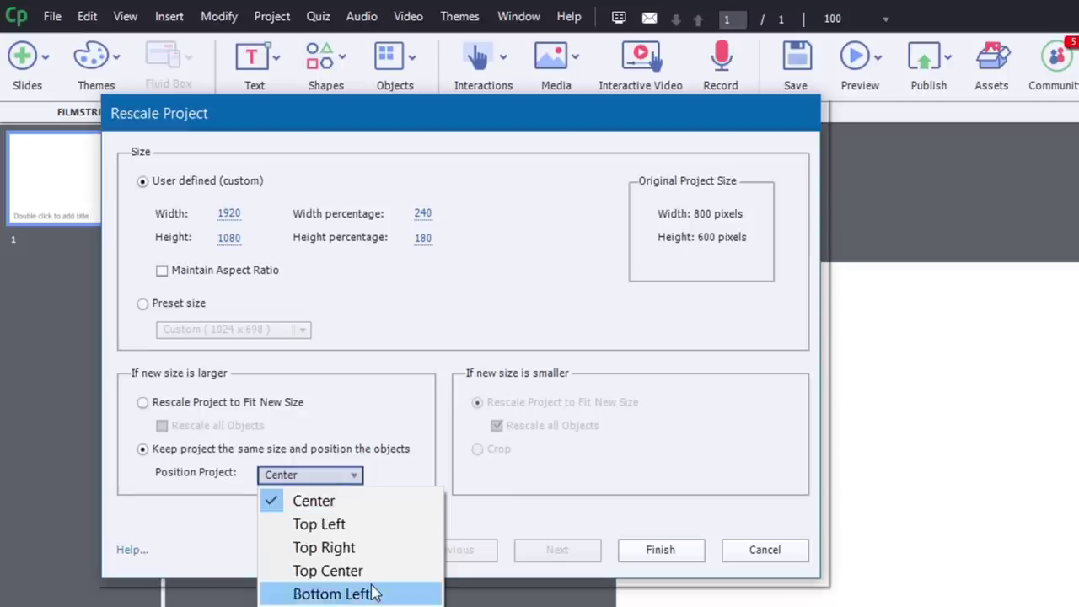
pyautogui.click(395, 477)
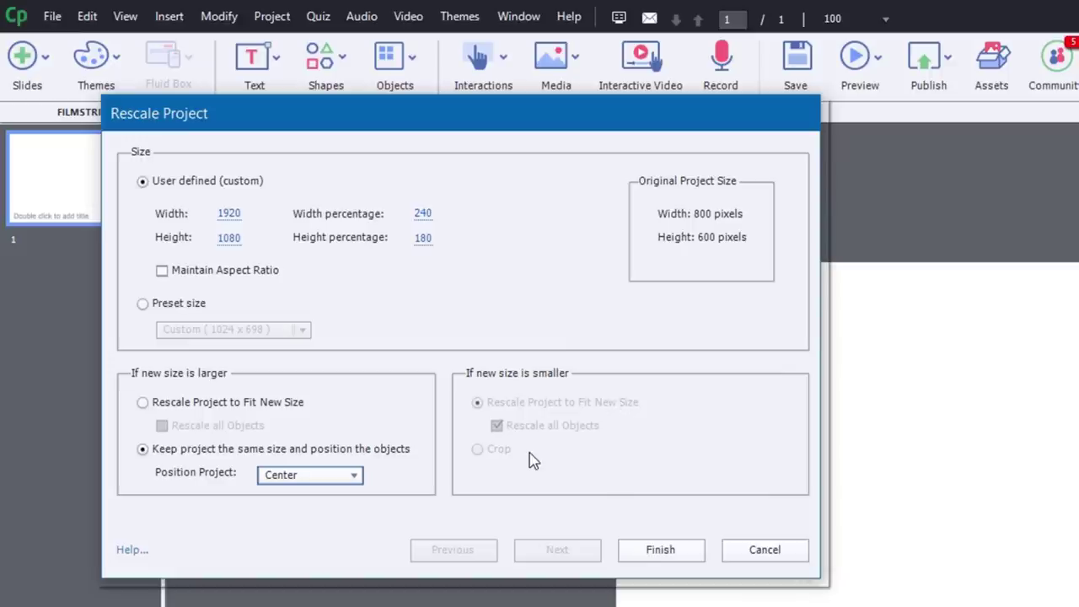
pyautogui.click(670, 553)
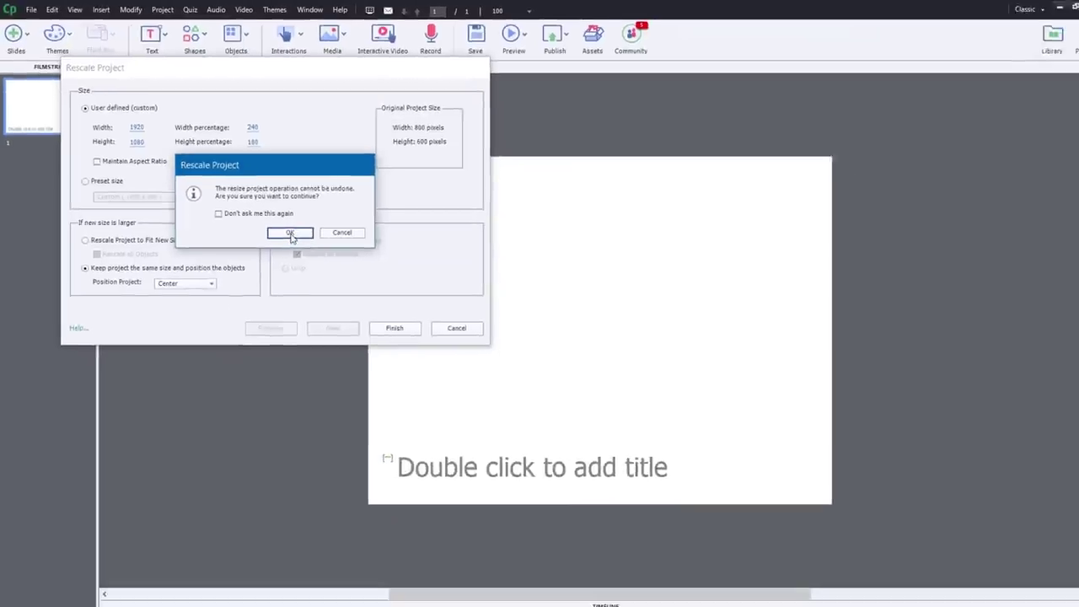
# Confirm the irreversible rescale and look over the resulting 1920 x 1080 slide.
pyautogui.click(447, 373)
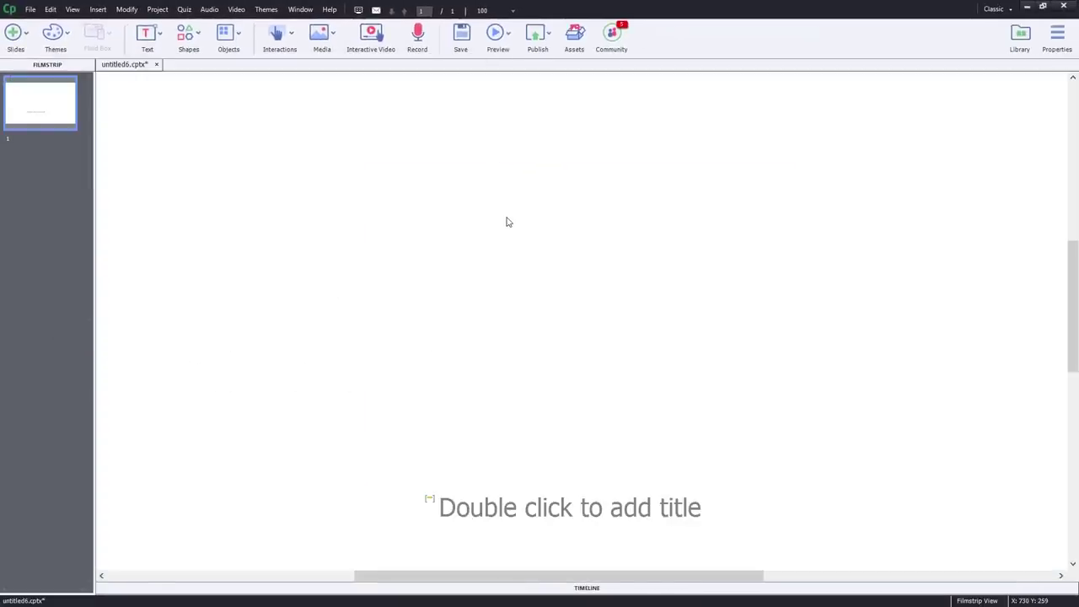
pyautogui.scroll(1, 498, 11)
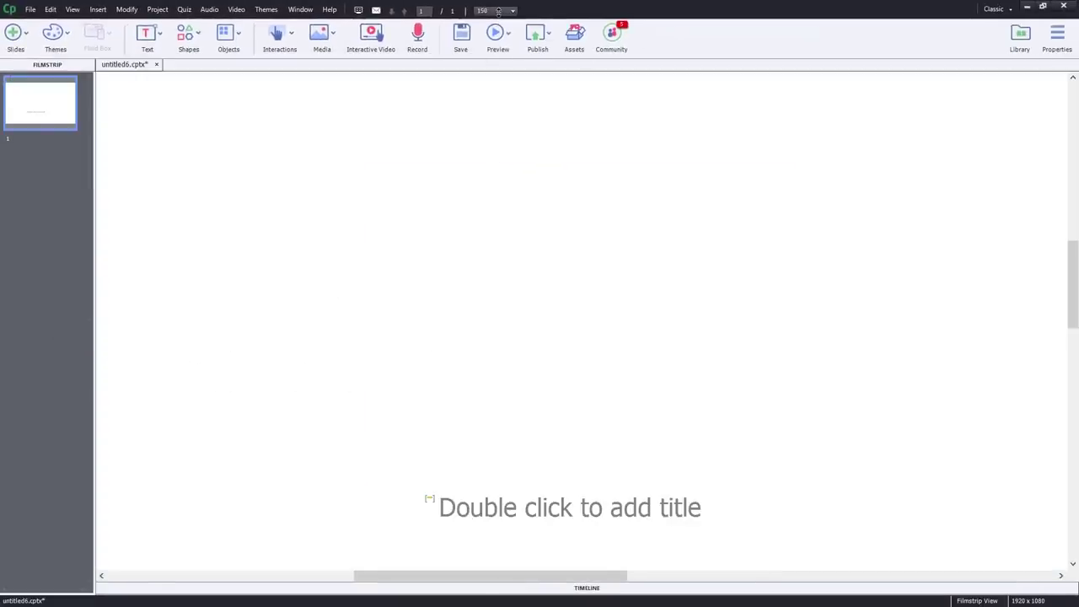
pyautogui.scroll(3, 498, 11)
pyautogui.scroll(-5, 498, 11)
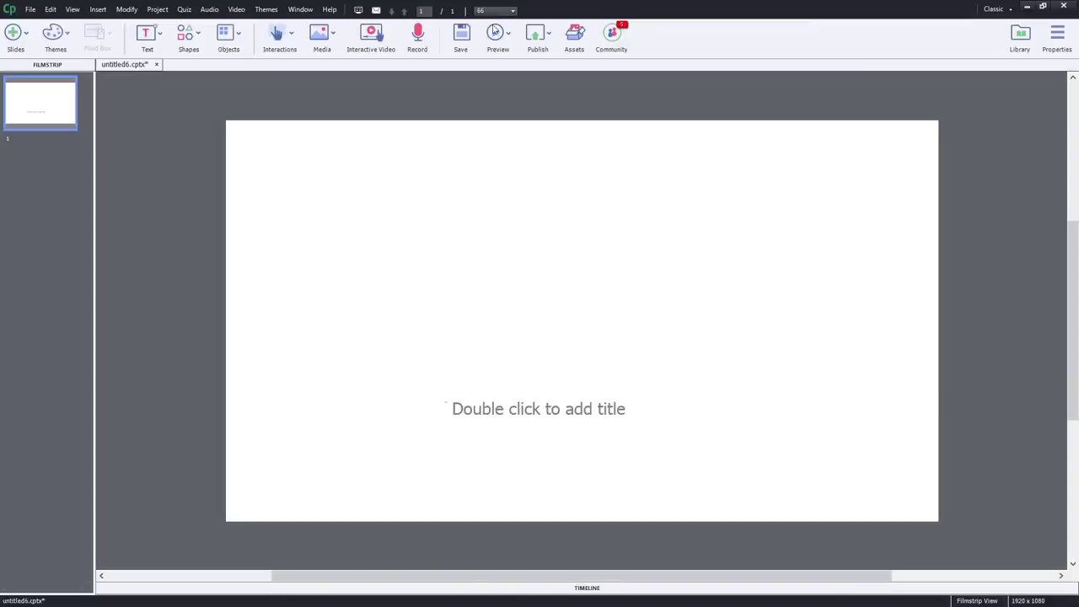
pyautogui.scroll(-2, 493, 12)
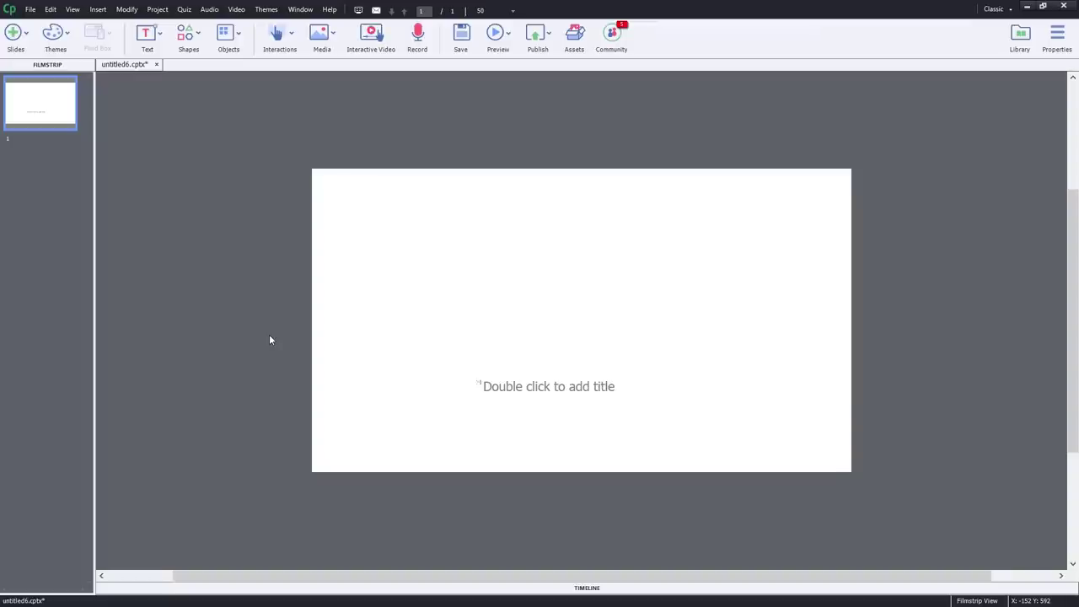
# Close untitled6.cptx and create a new Responsive Project from the welcome screen.
pyautogui.click(156, 64)
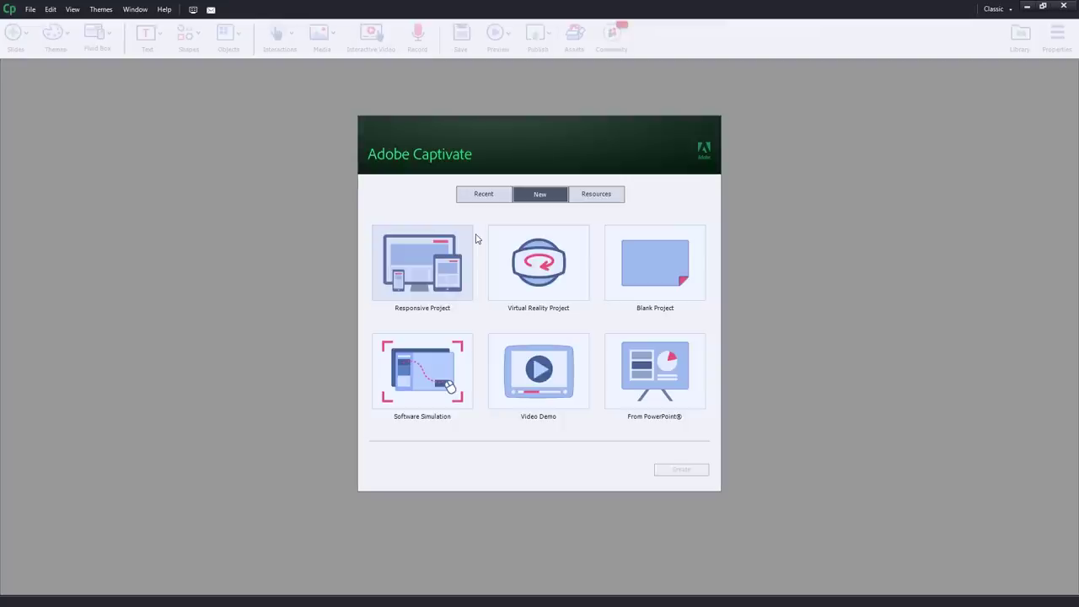
pyautogui.click(427, 264)
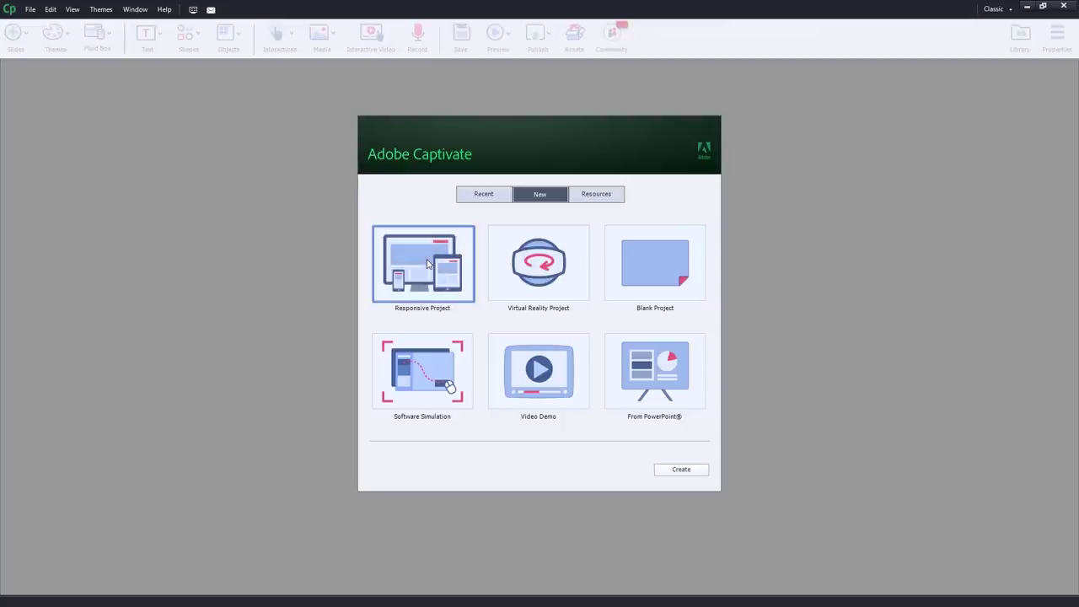
pyautogui.click(681, 470)
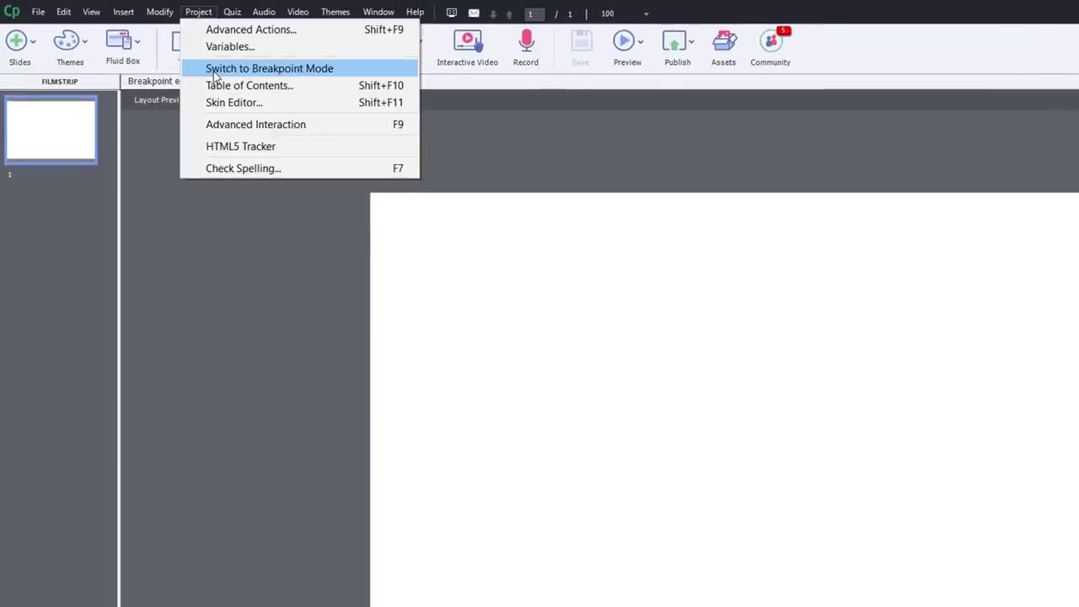
# Switch the project to Breakpoint Mode and accept losing the Fluid Box layouts.
pyautogui.click(214, 71)
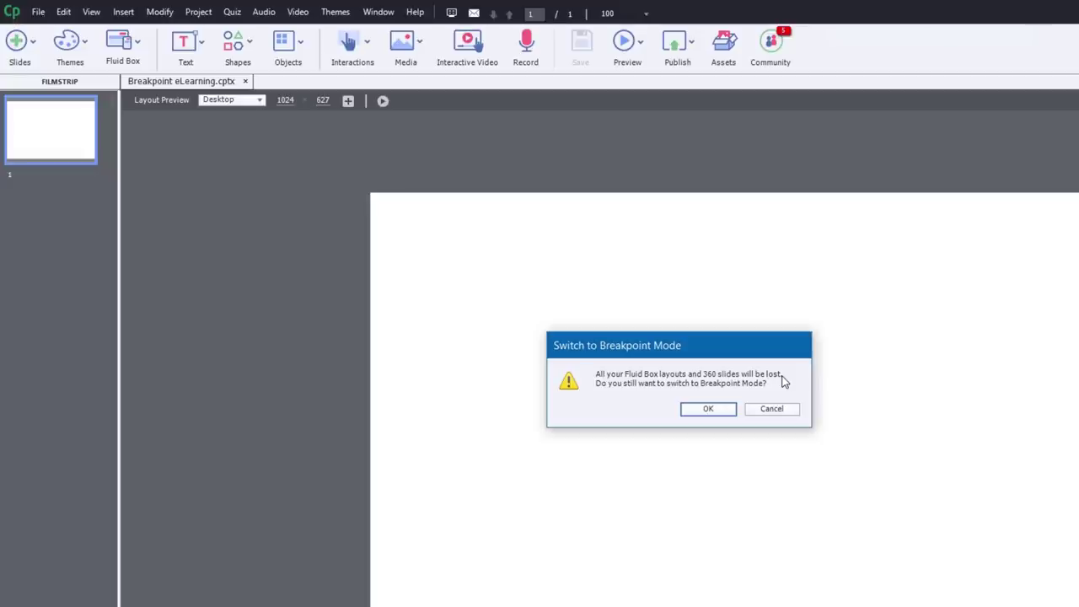
pyautogui.click(707, 409)
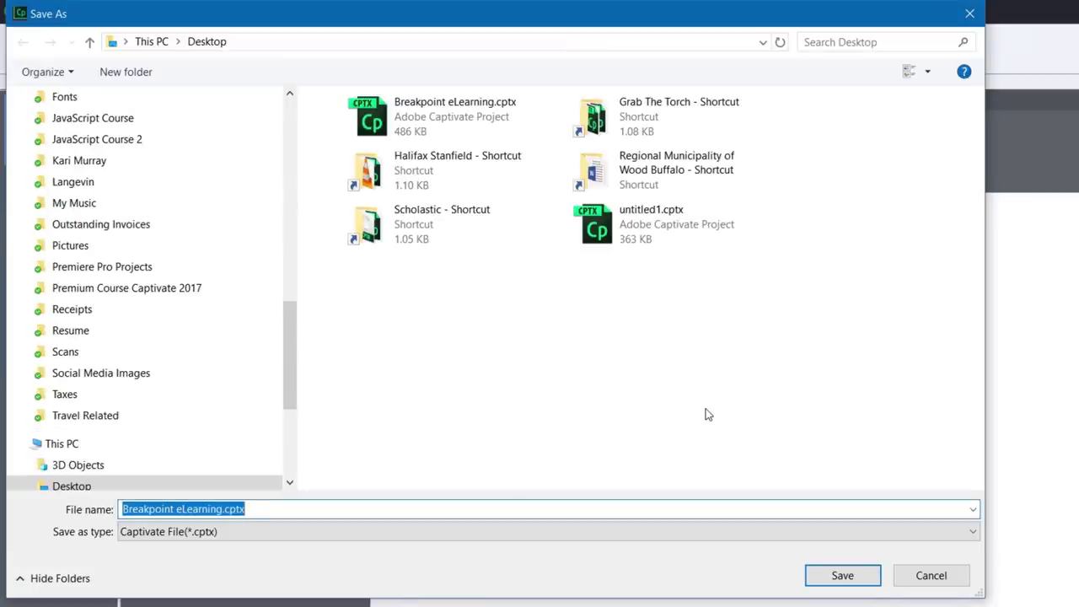
# Save the project to the Desktop as 'breakpoint 2.0'.
pyautogui.click(262, 510)
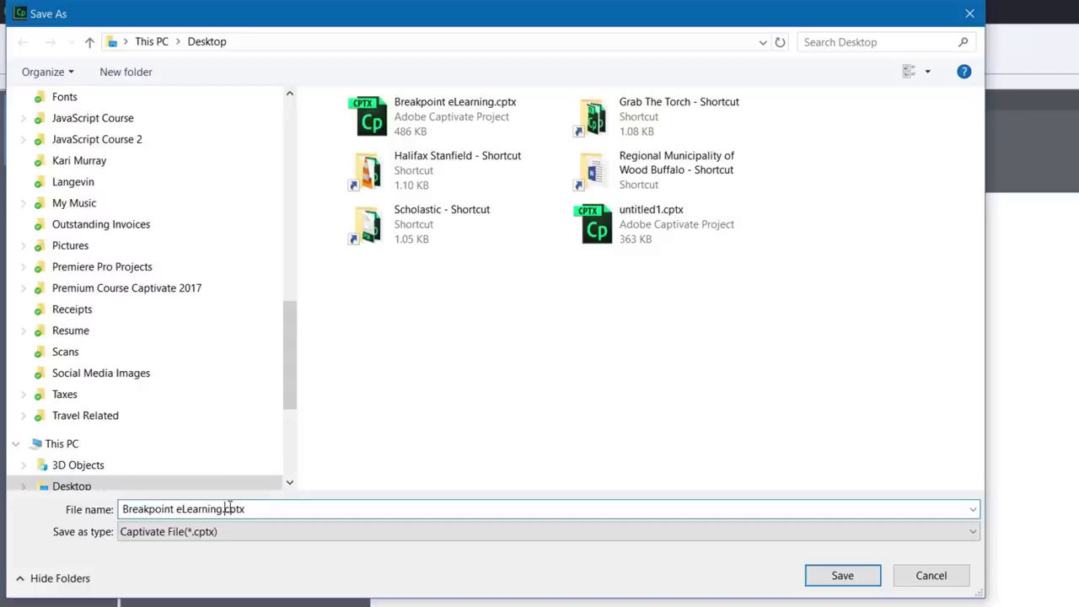
pyautogui.moveTo(242, 509); pyautogui.dragTo(66, 498)
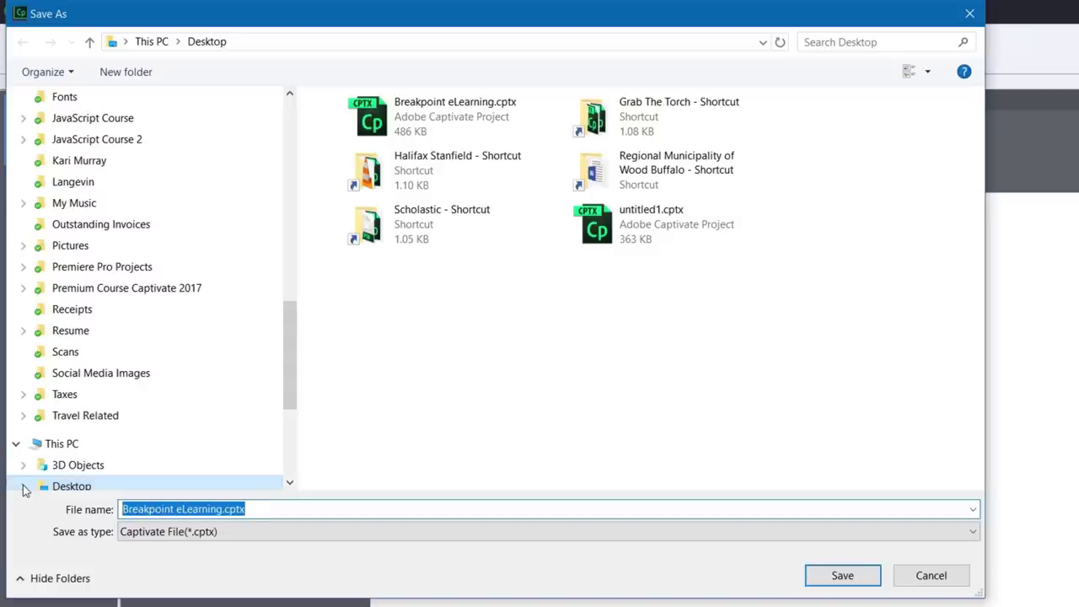
pyautogui.write('breakpoin')
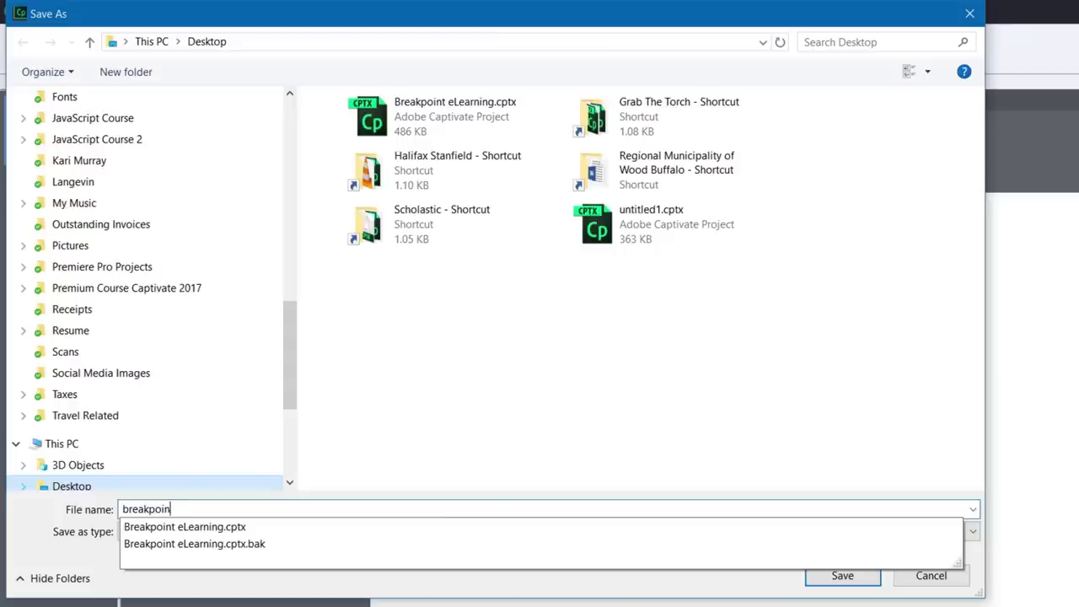
pyautogui.write('t 2.0')
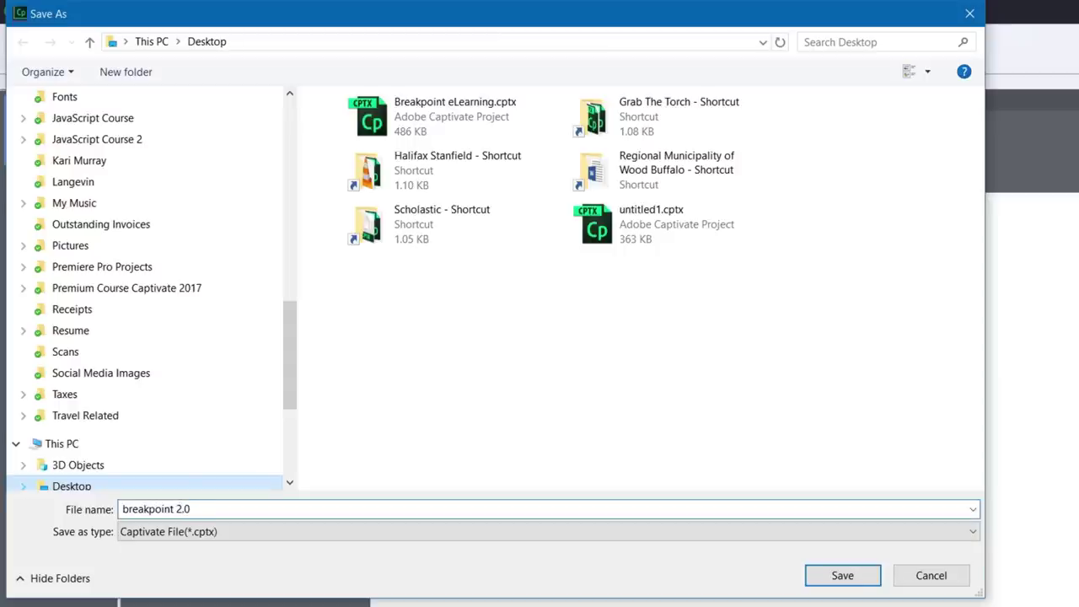
pyautogui.click(841, 575)
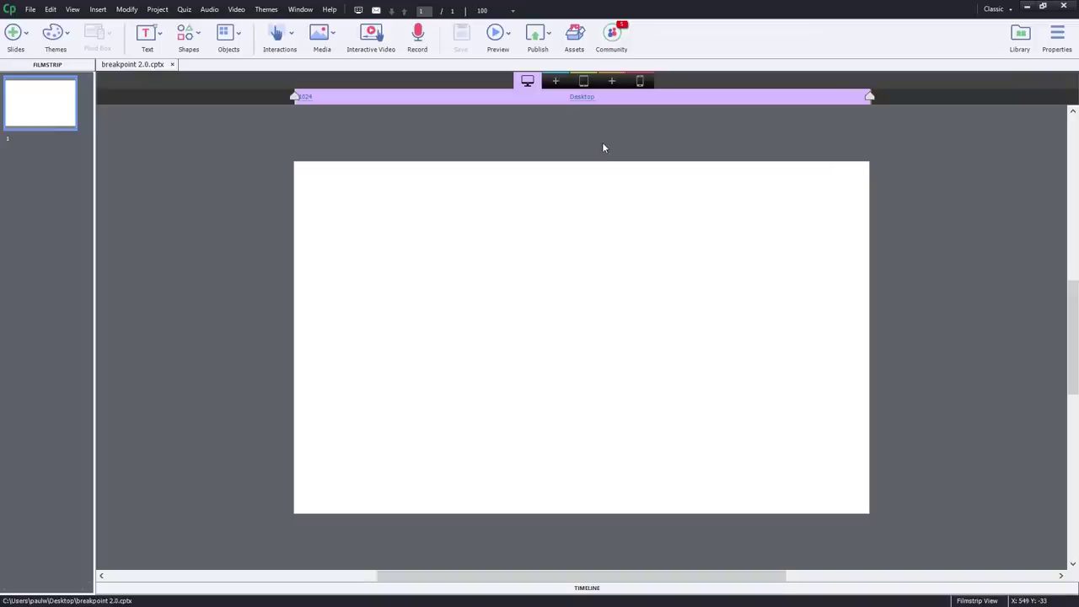
# View the Tablet Portrait layout, then the Mobile Portrait layout.
pyautogui.click(583, 82)
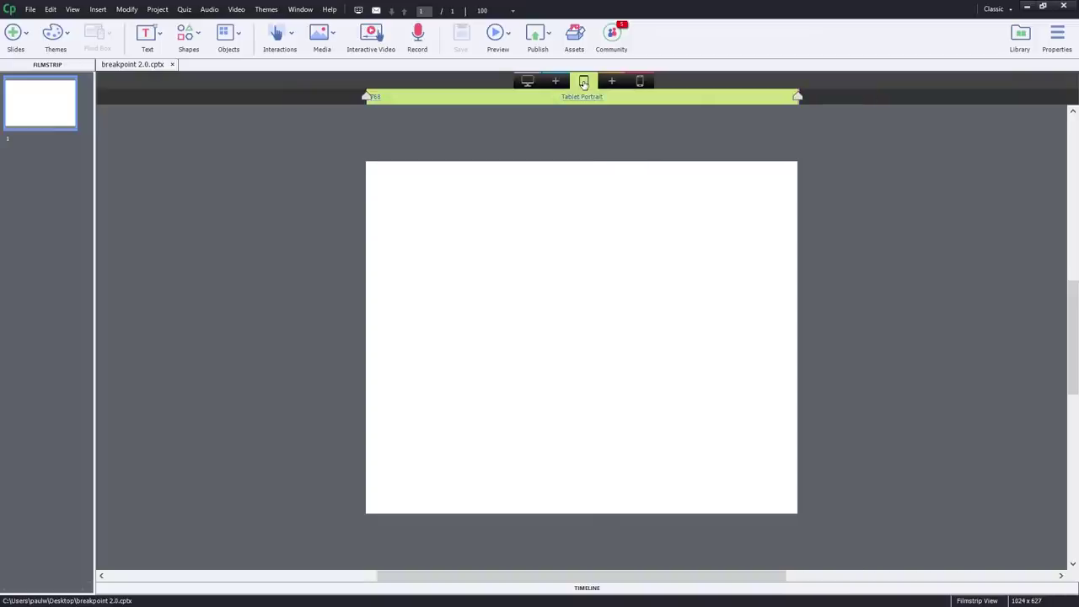
pyautogui.click(640, 82)
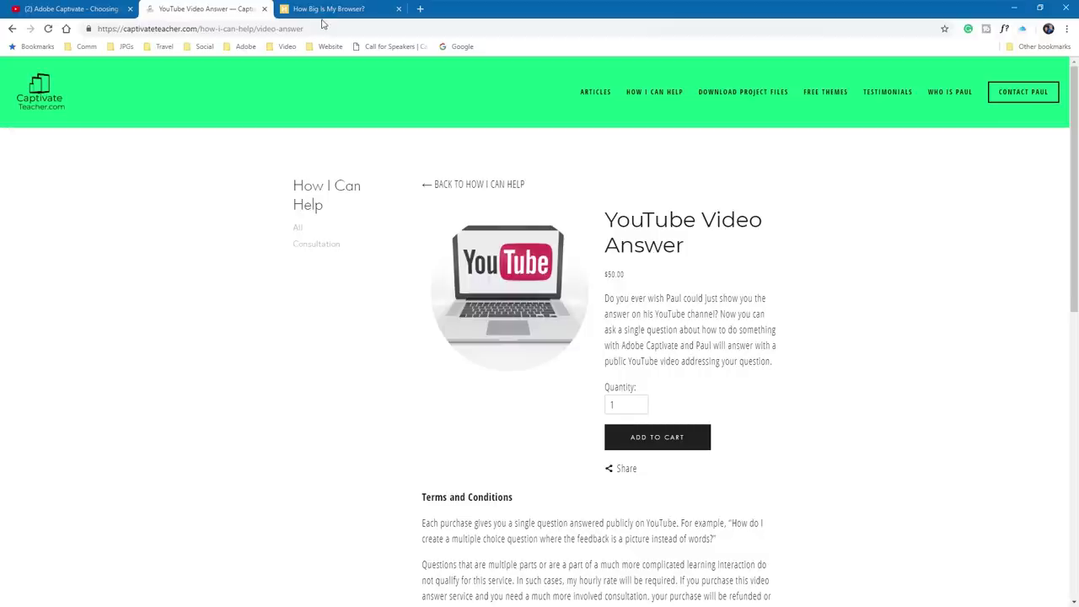
# Switch to the How Big Is My Browser? tab showing a 1920 x 979 viewport.
pyautogui.click(324, 12)
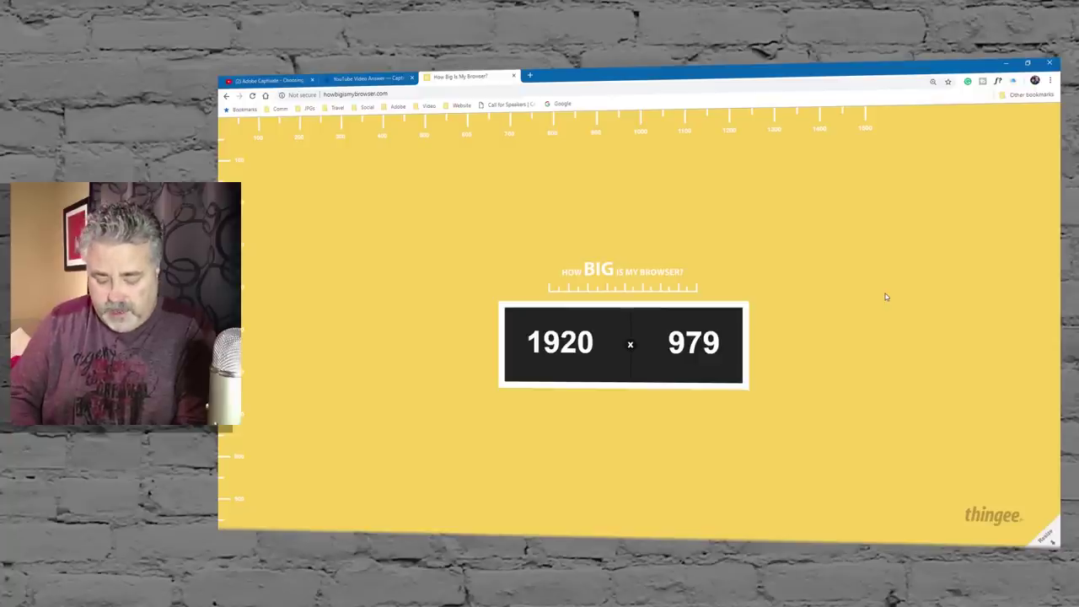
pyautogui.press('F11')
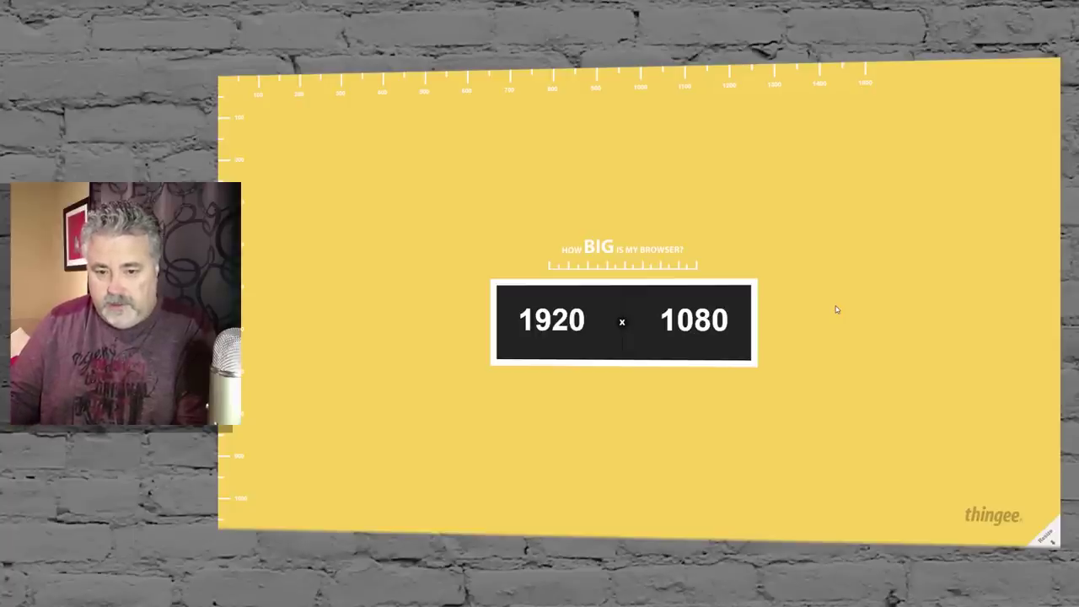
pyautogui.press('F11')
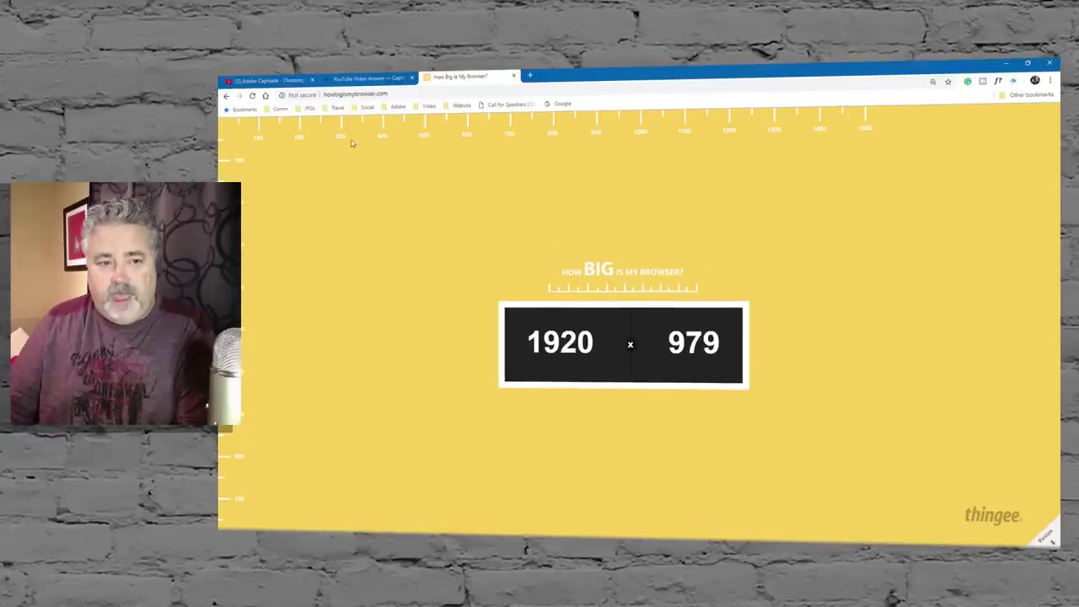
# Back in Captivate, widen the Desktop breakpoint to 1280 and enable Device Height at 627 px.
pyautogui.click(1005, 64)
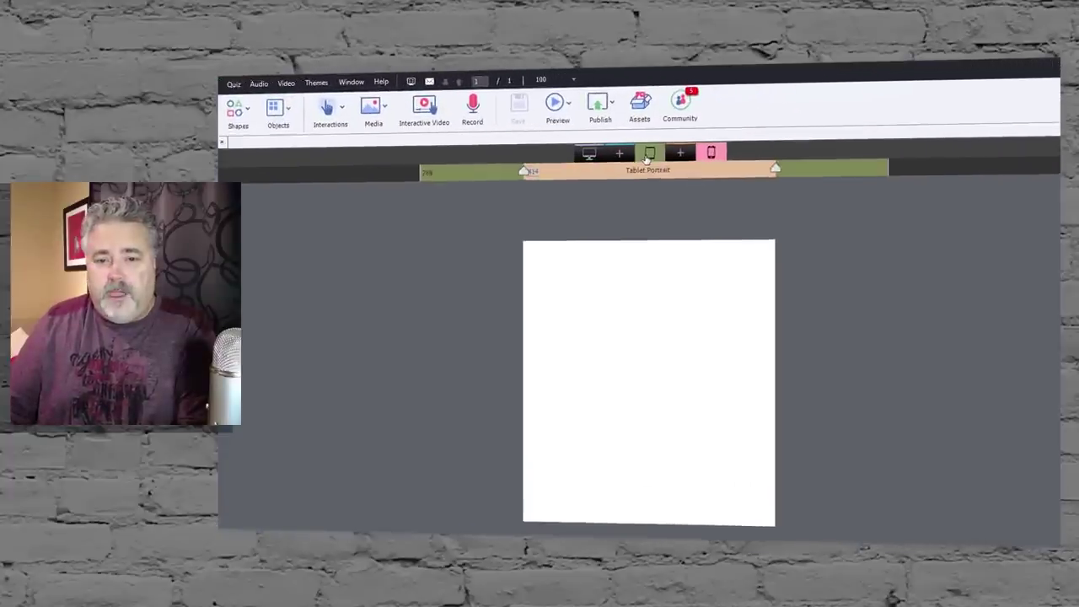
pyautogui.click(647, 158)
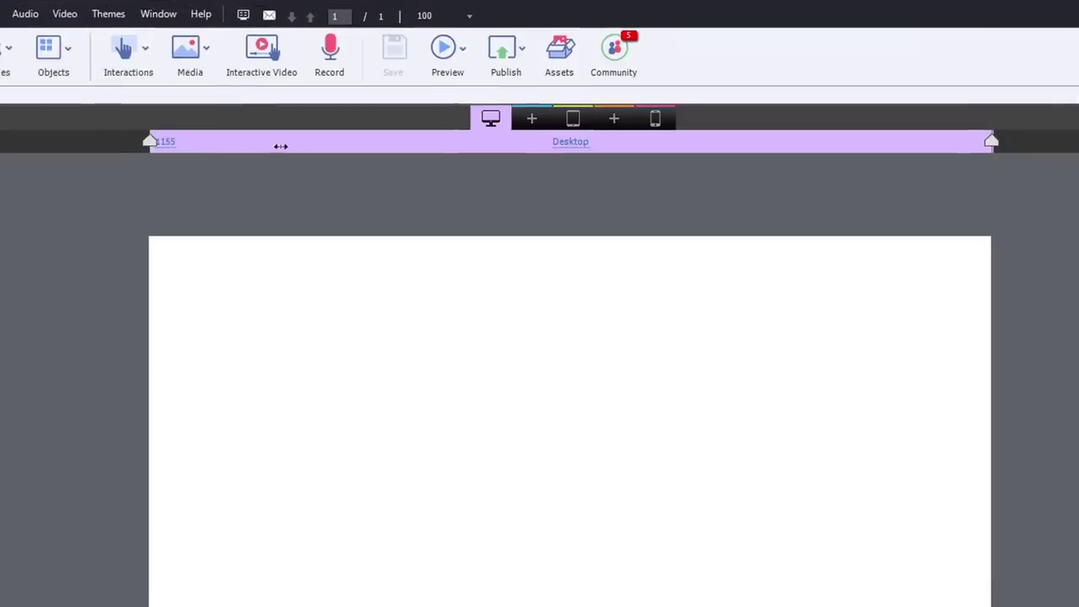
pyautogui.moveTo(280, 146); pyautogui.dragTo(91, 140)
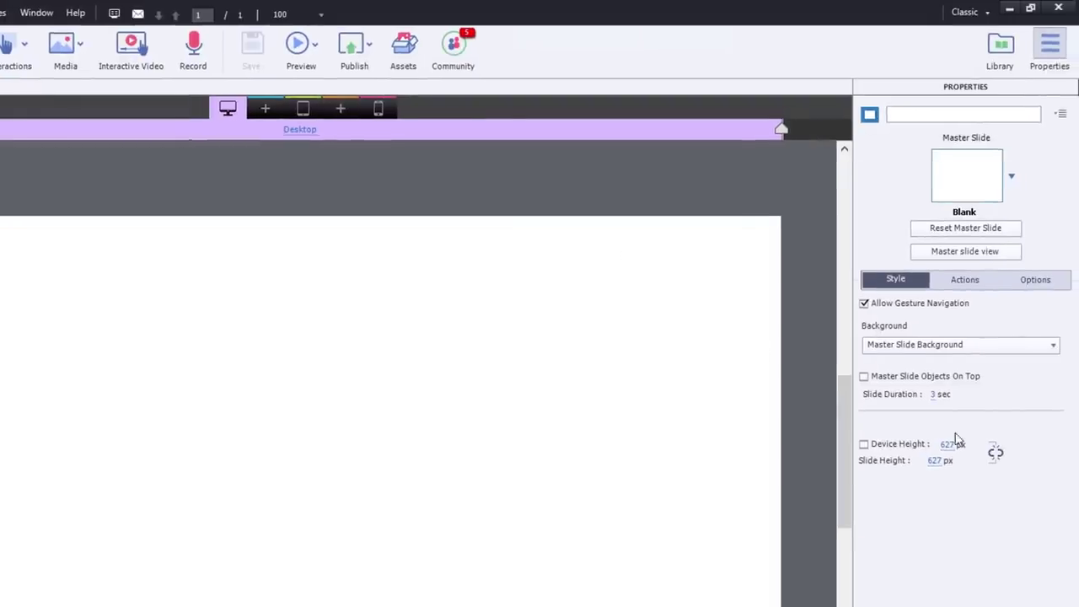
pyautogui.click(863, 444)
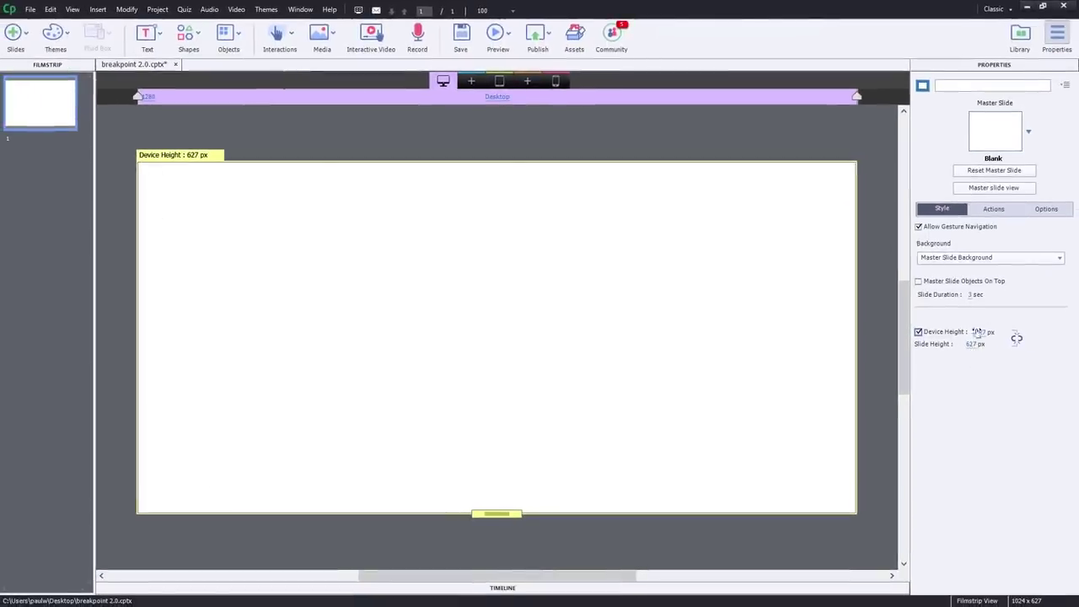
# Set the Desktop device height to 1000 px.
pyautogui.click(978, 332)
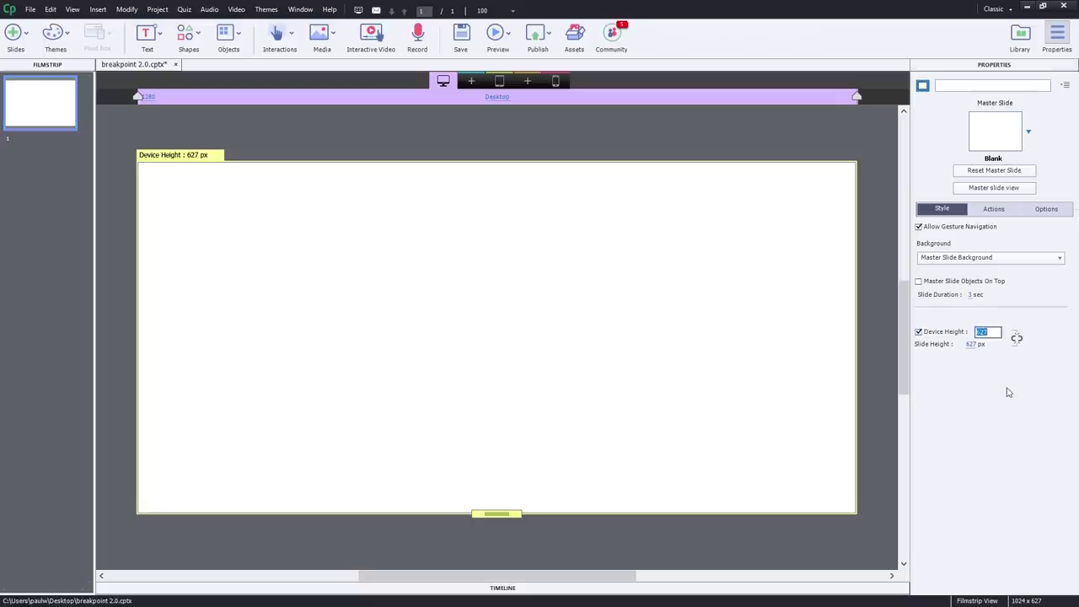
pyautogui.write('1000')
pyautogui.press('Return')
pyautogui.write('1000')
pyautogui.press('Return')
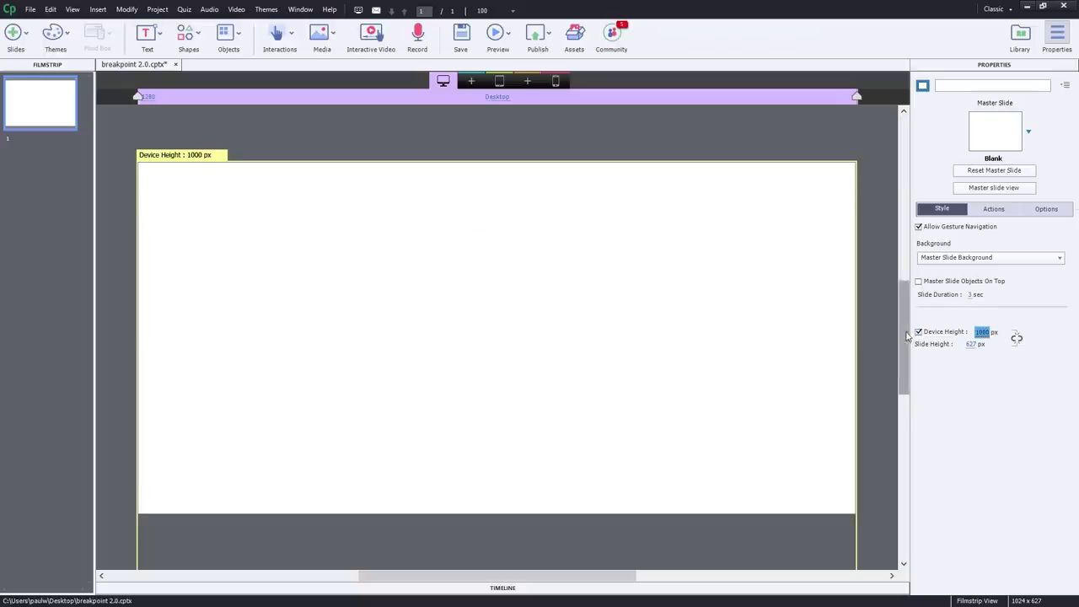
pyautogui.moveTo(906, 337); pyautogui.dragTo(906, 398)
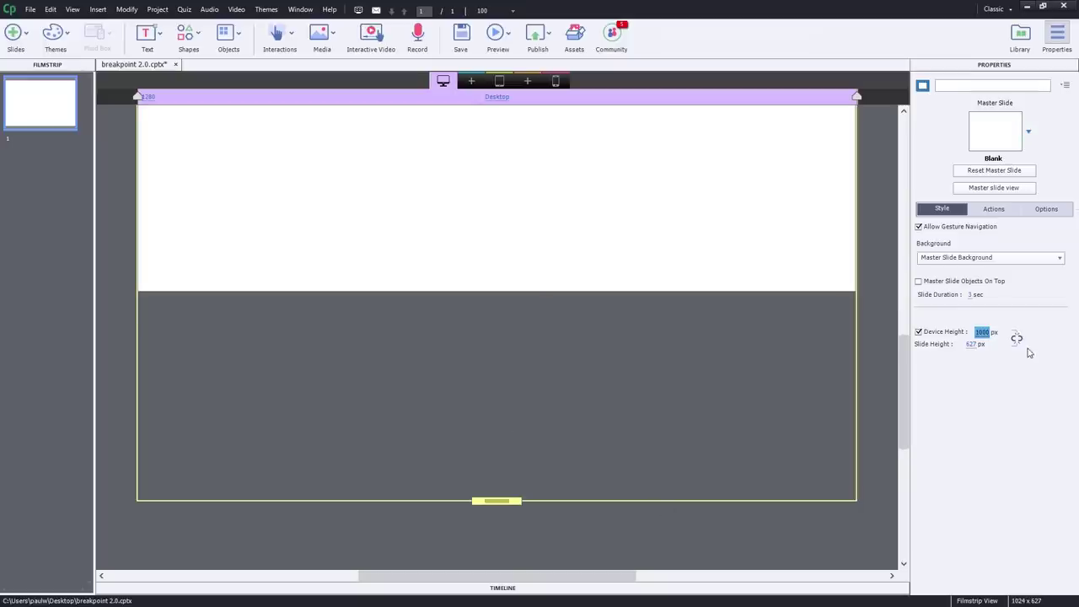
# Set the Desktop slide height to 1000 px, then view the Tablet Portrait breakpoint.
pyautogui.click(975, 344)
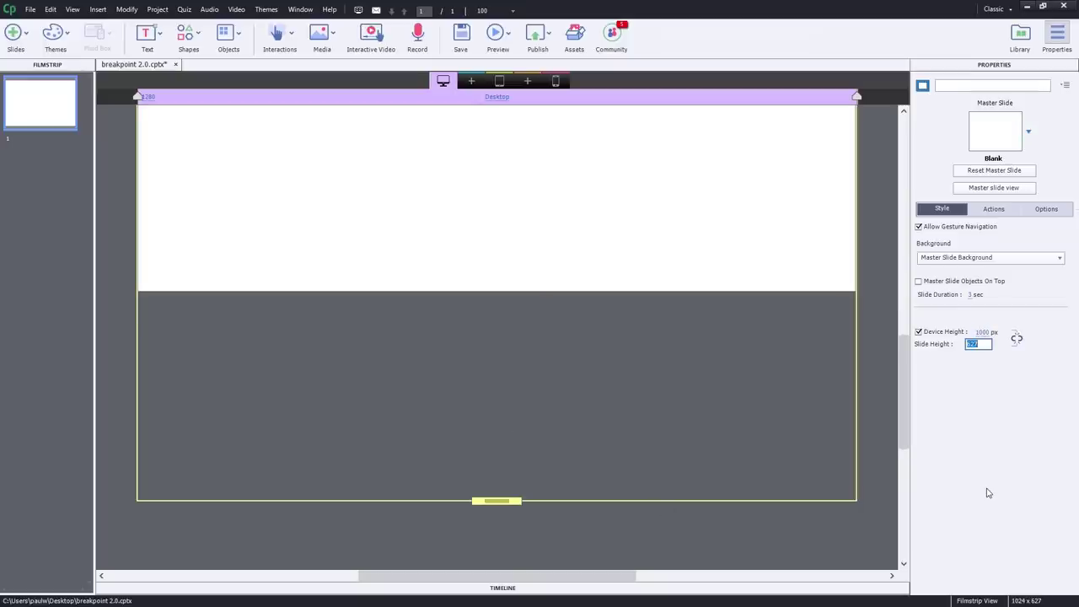
pyautogui.write('1000')
pyautogui.press('Return')
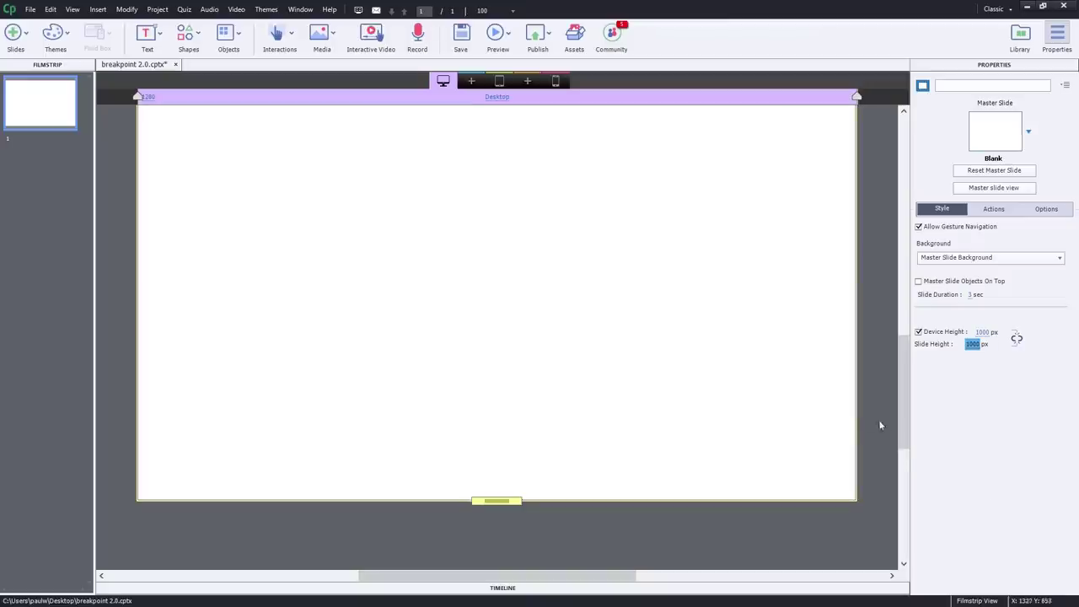
pyautogui.click(499, 81)
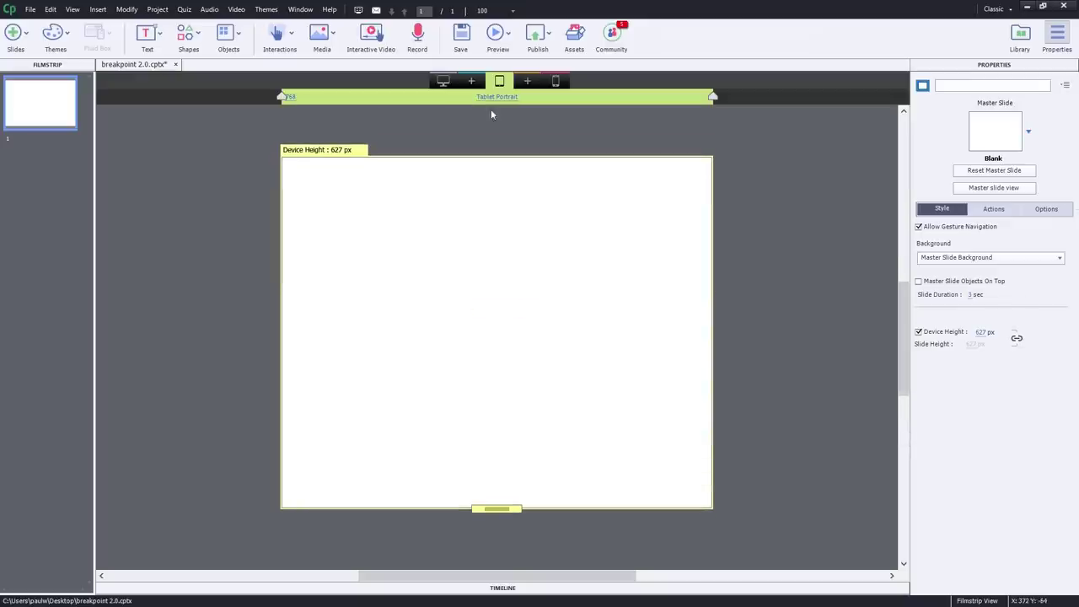
# Switch to the Mobile Portrait breakpoint with its 466 px device height.
pyautogui.click(556, 81)
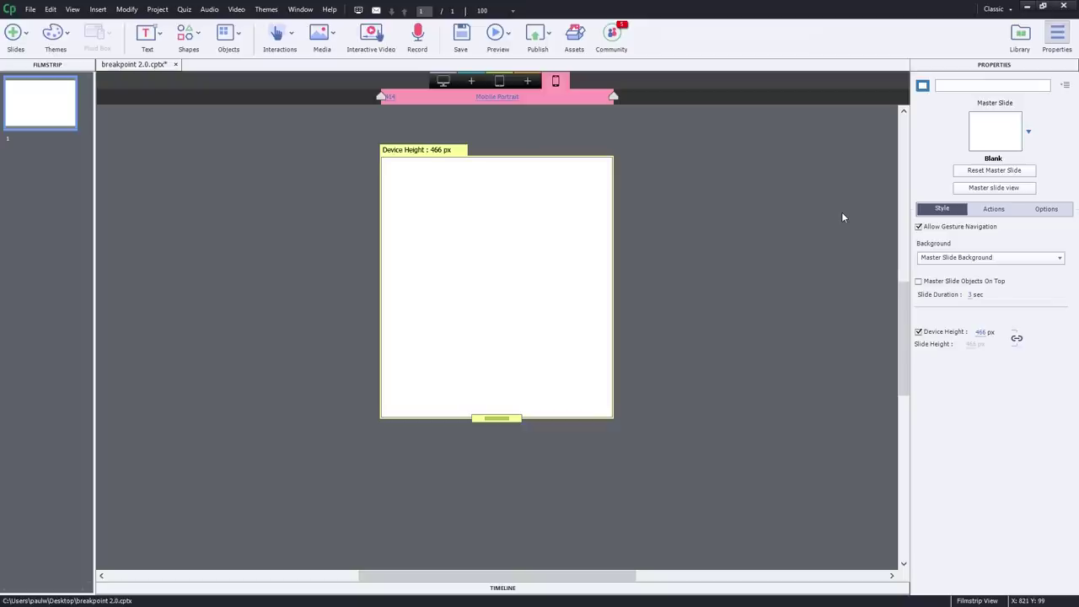
# Close breakpoint 2.0.cptx without saving and create a new blank responsive project.
pyautogui.click(175, 65)
pyautogui.click(590, 328)
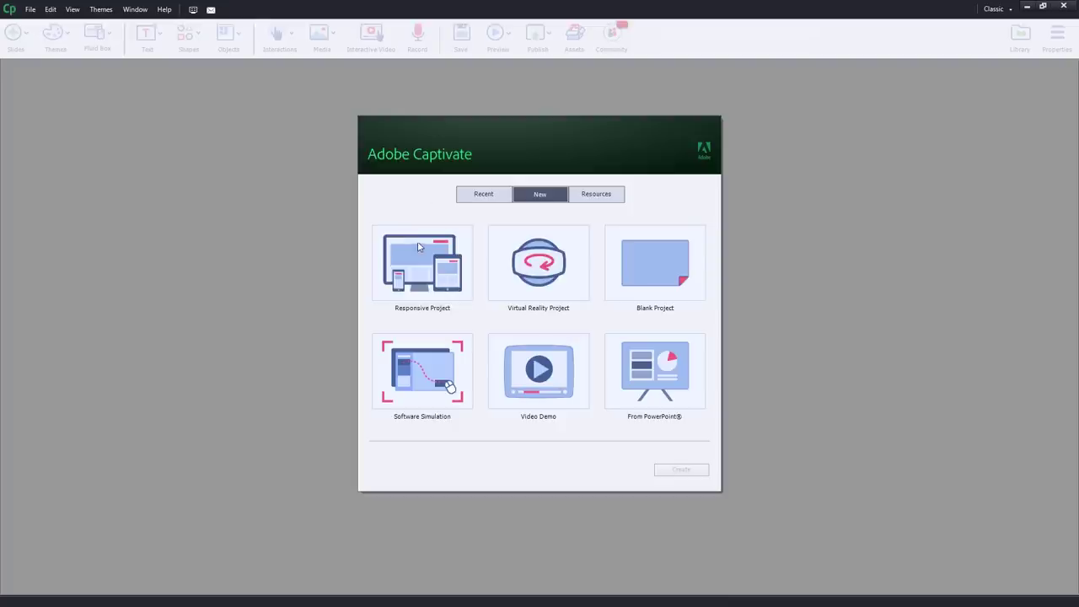
pyautogui.click(414, 246)
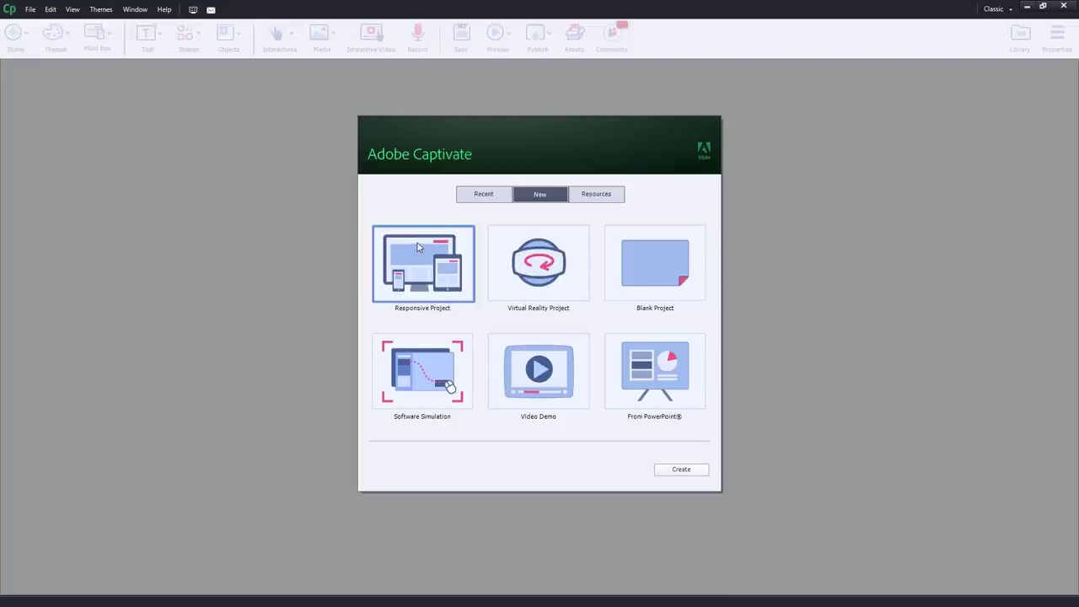
pyautogui.click(687, 471)
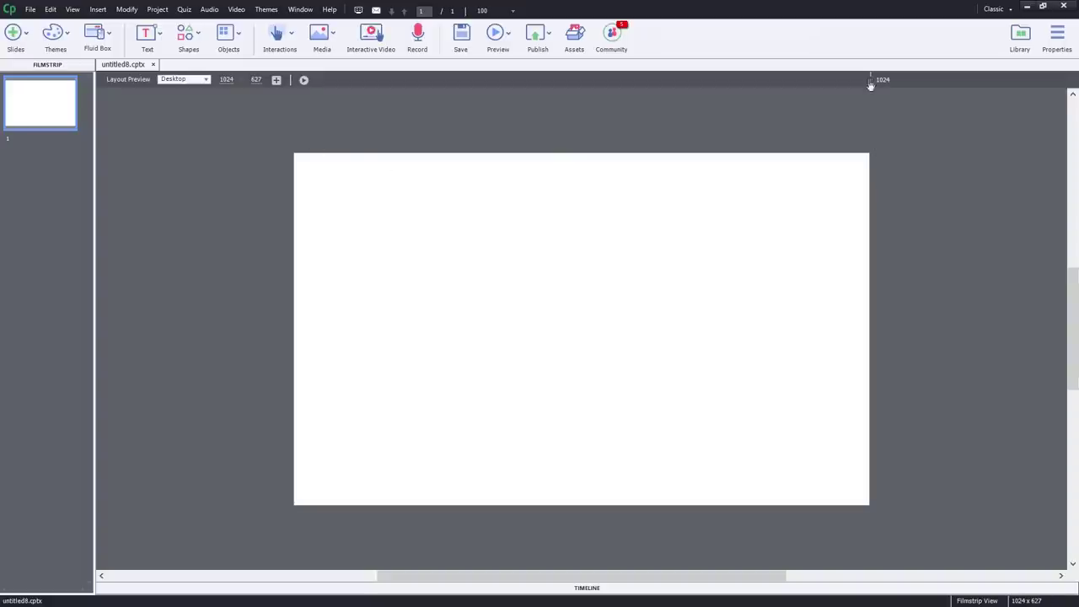
pyautogui.moveTo(869, 79)
pyautogui.mouseDown()
pyautogui.moveTo(393, 84)
pyautogui.moveTo(918, 87)
pyautogui.moveTo(508, 96)
pyautogui.moveTo(959, 98)
pyautogui.mouseUp()
pyautogui.click(206, 79)
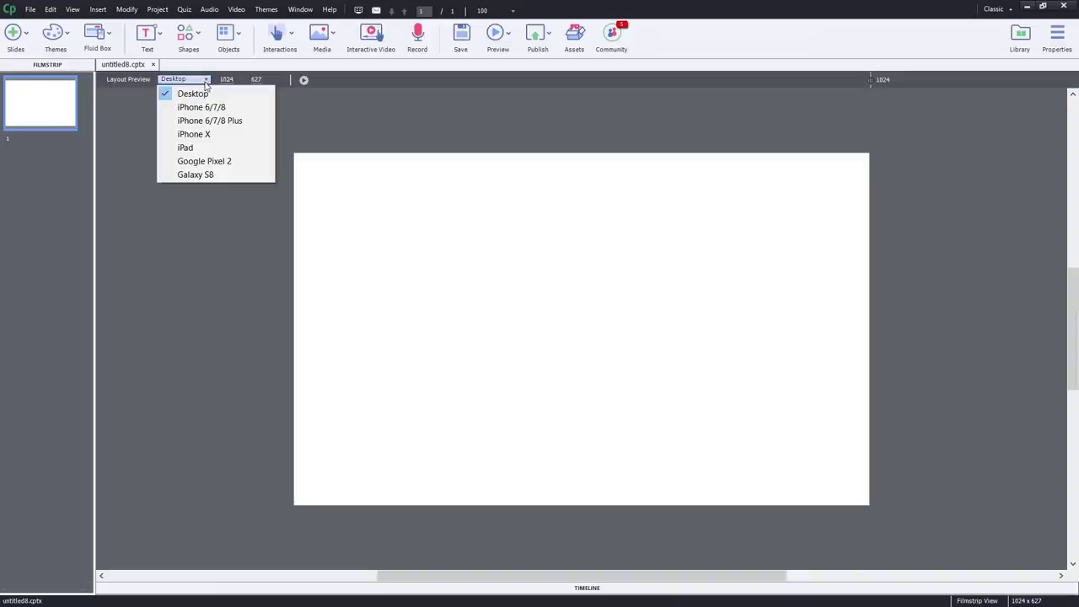
pyautogui.click(204, 103)
pyautogui.click(204, 79)
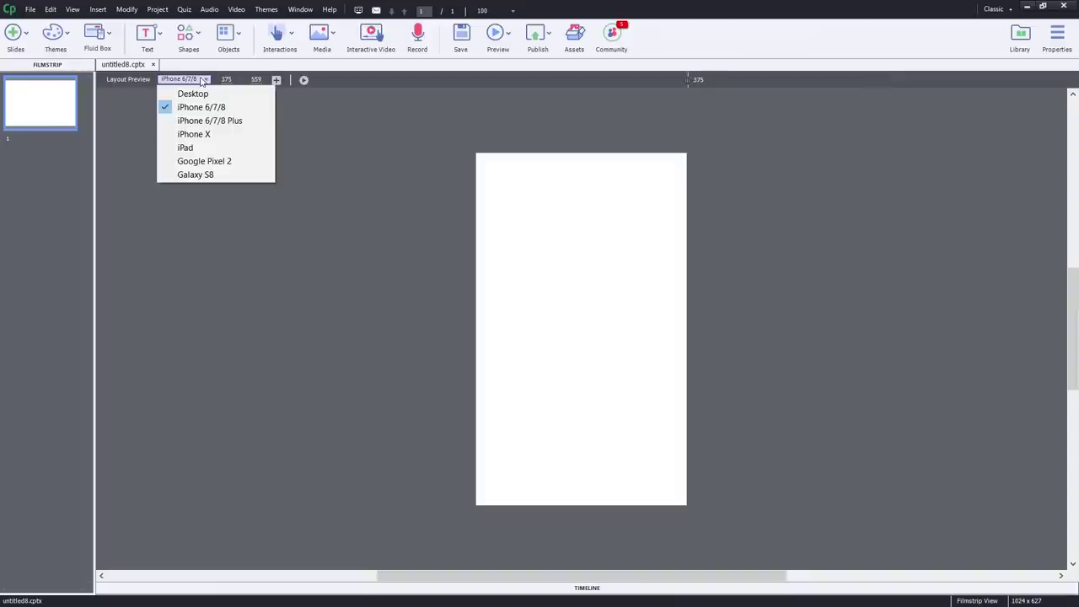
pyautogui.click(194, 118)
pyautogui.click(203, 80)
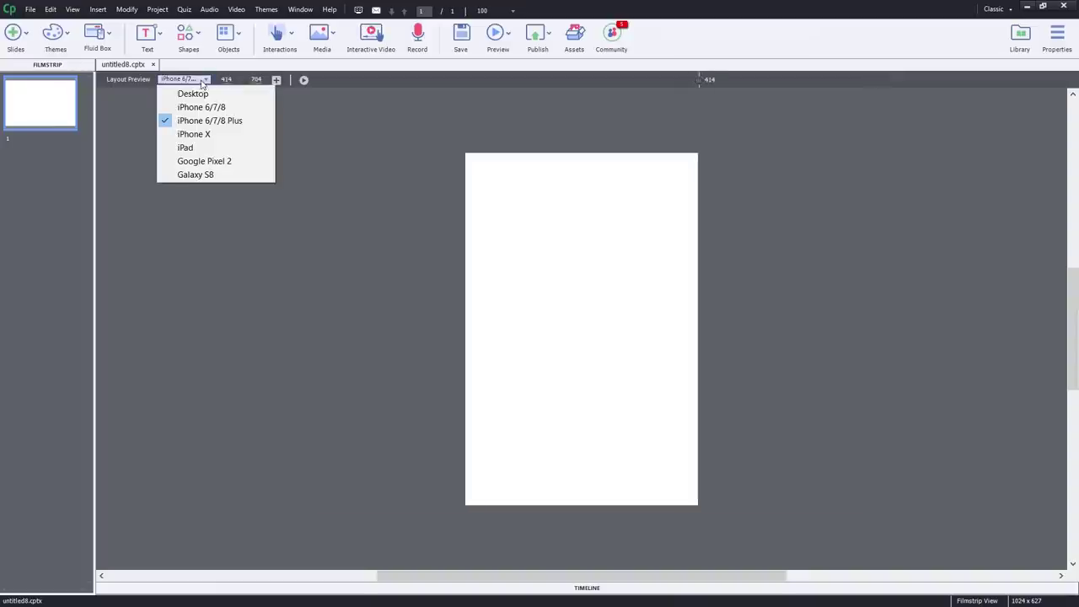
pyautogui.click(199, 133)
pyautogui.click(198, 80)
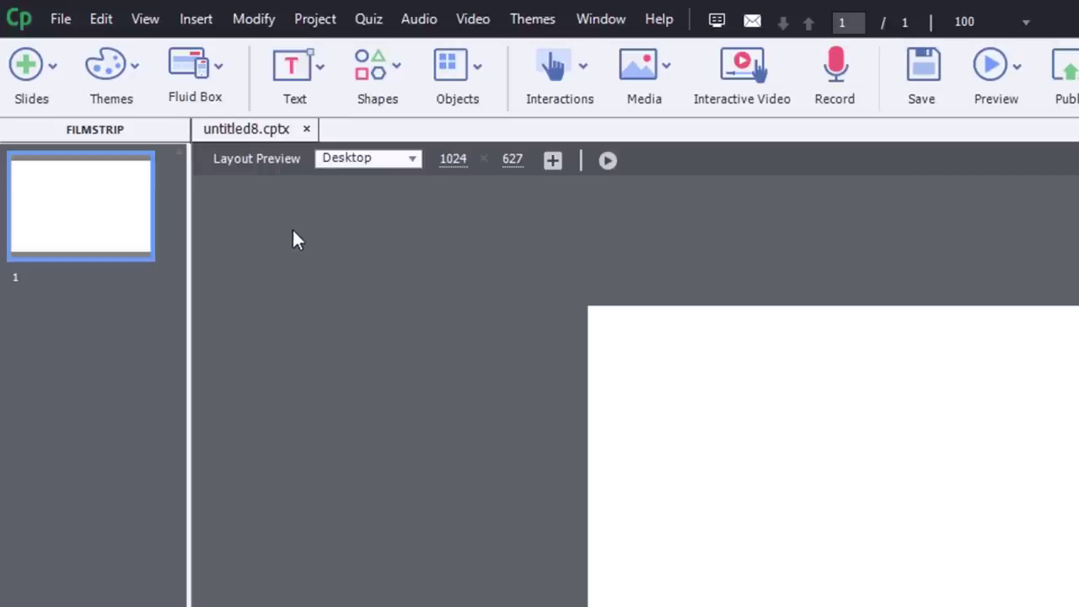
# Open the Modify > Rescale project settings.
pyautogui.click(253, 22)
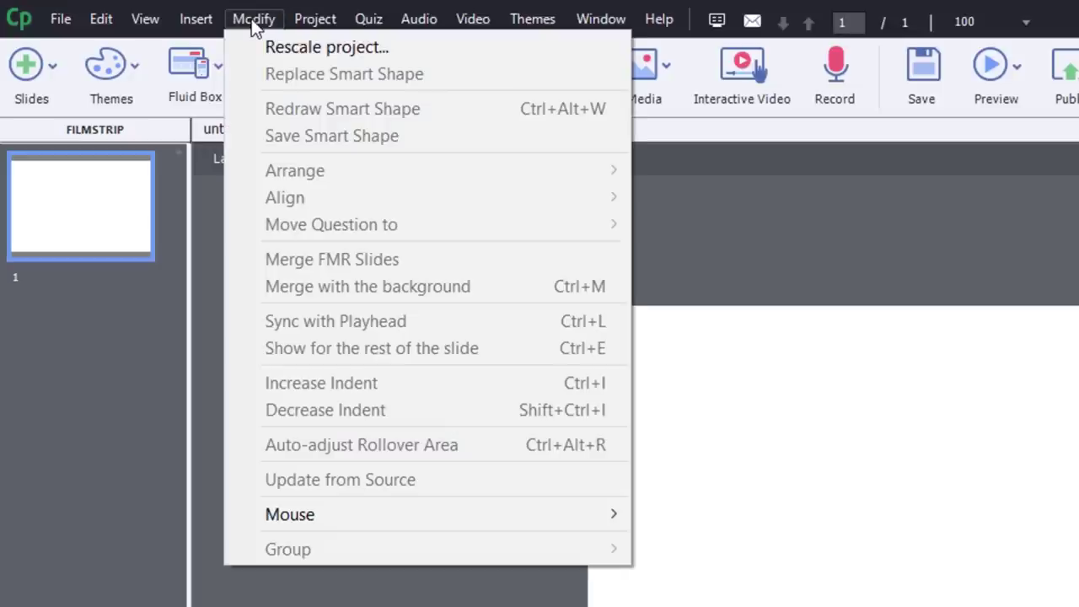
pyautogui.click(282, 50)
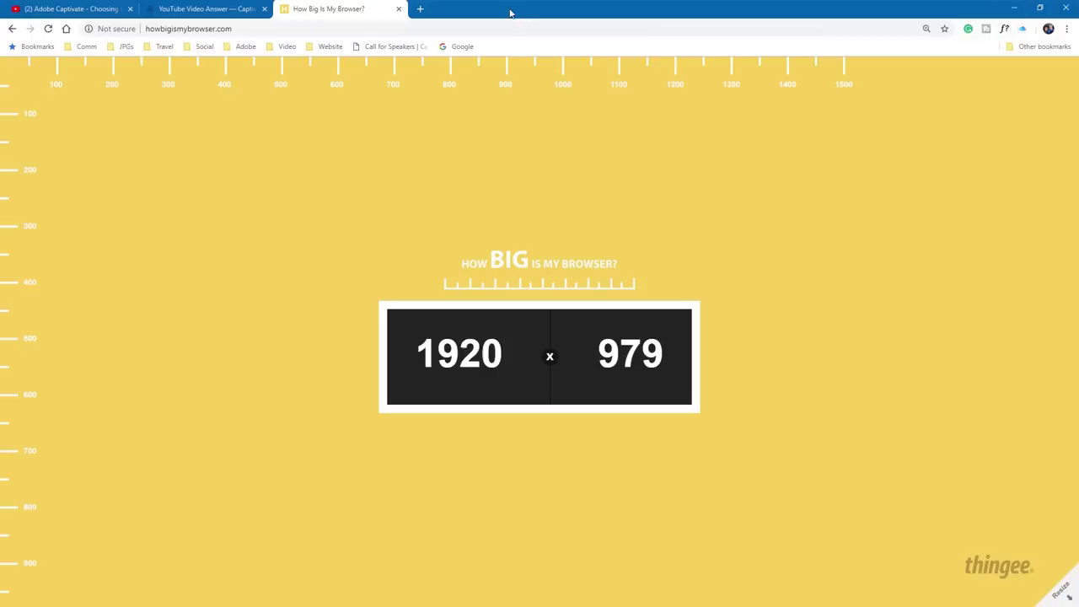
# Restore and resize the Chrome window until the page reports a 1300 x 855 viewport.
pyautogui.doubleClick(504, 11)
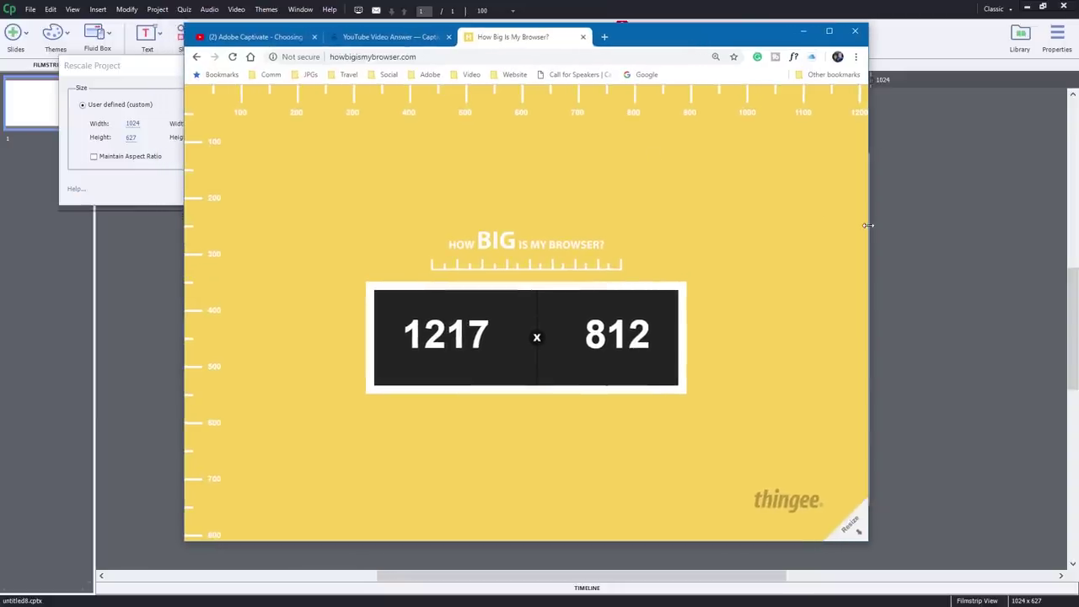
pyautogui.moveTo(867, 226); pyautogui.dragTo(843, 241)
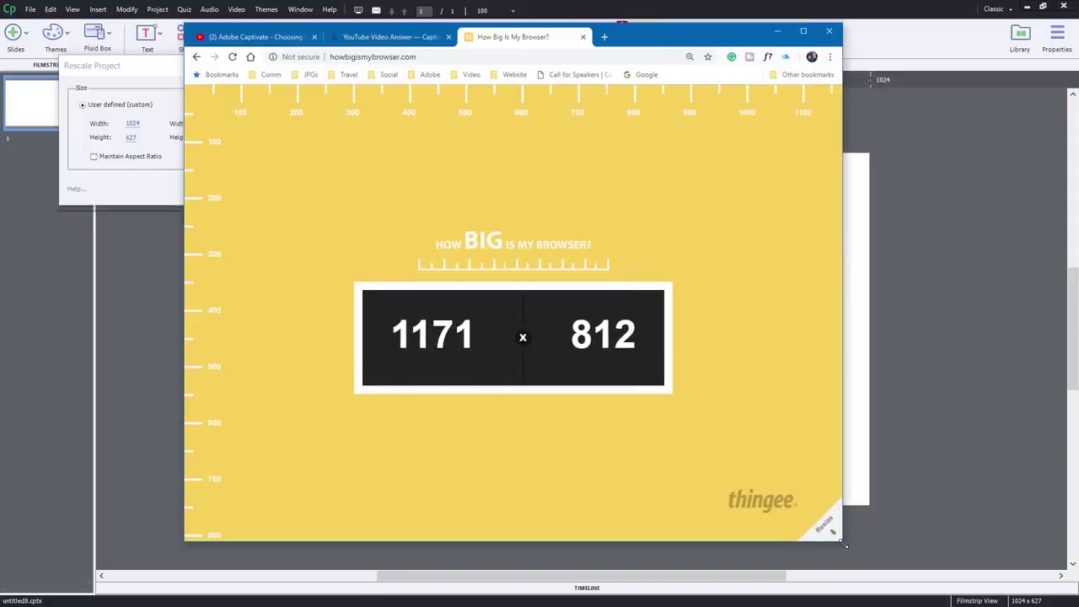
pyautogui.moveTo(844, 545); pyautogui.dragTo(908, 564)
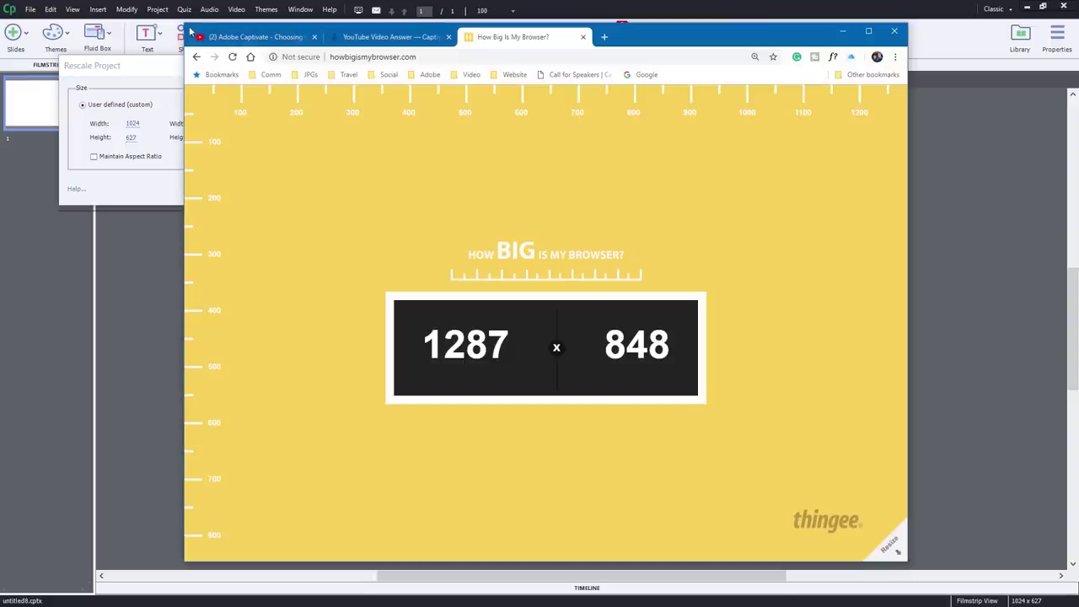
pyautogui.moveTo(184, 24); pyautogui.dragTo(171, 15)
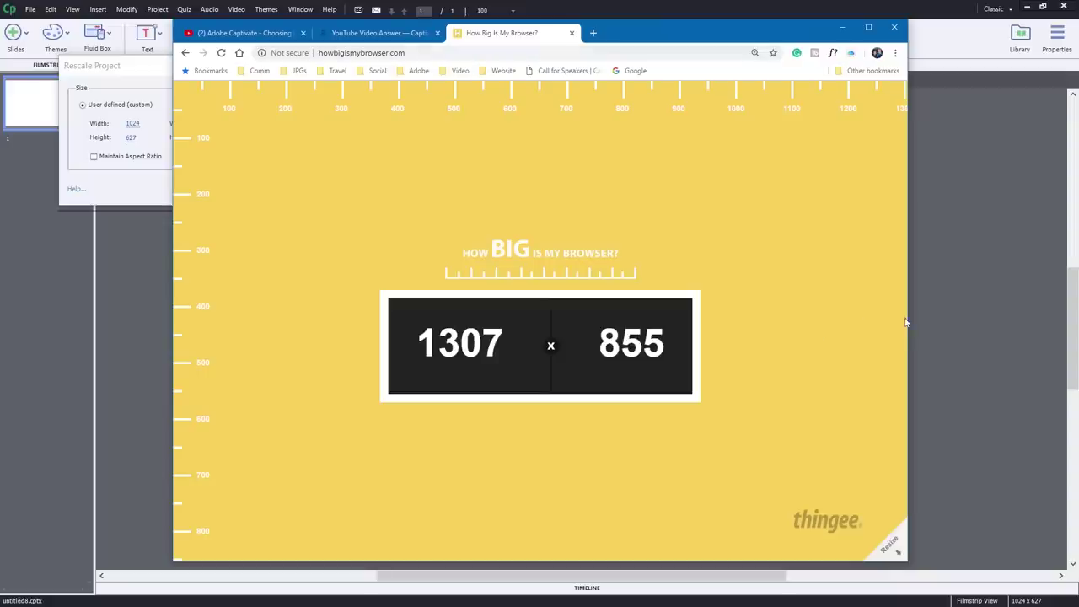
pyautogui.moveTo(908, 321); pyautogui.dragTo(903, 319)
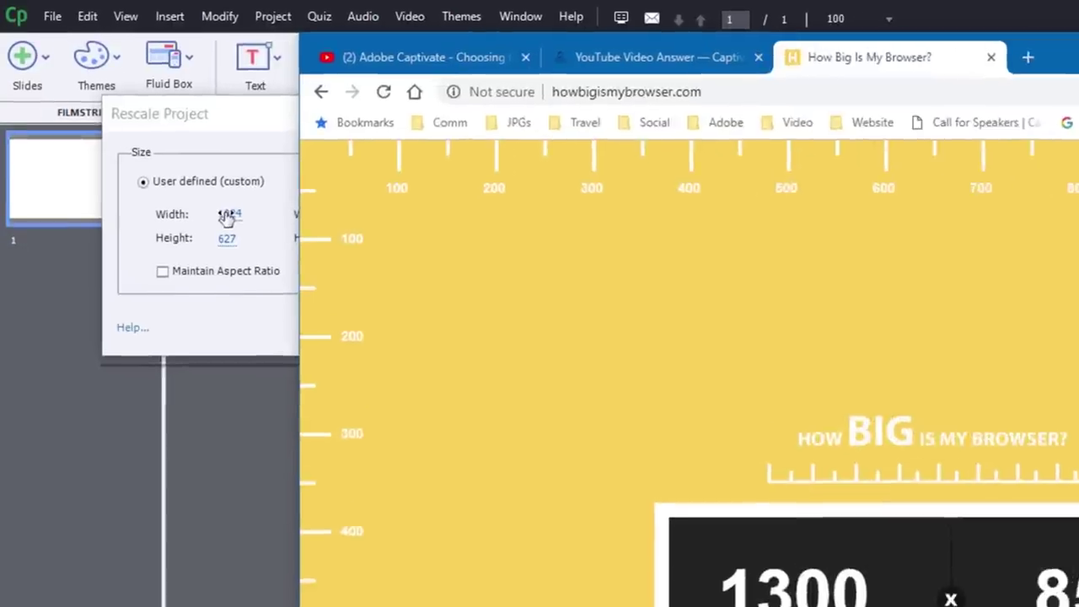
# Enter width 1300 and height 855 in Rescale Project and click Finish.
pyautogui.doubleClick(133, 125)
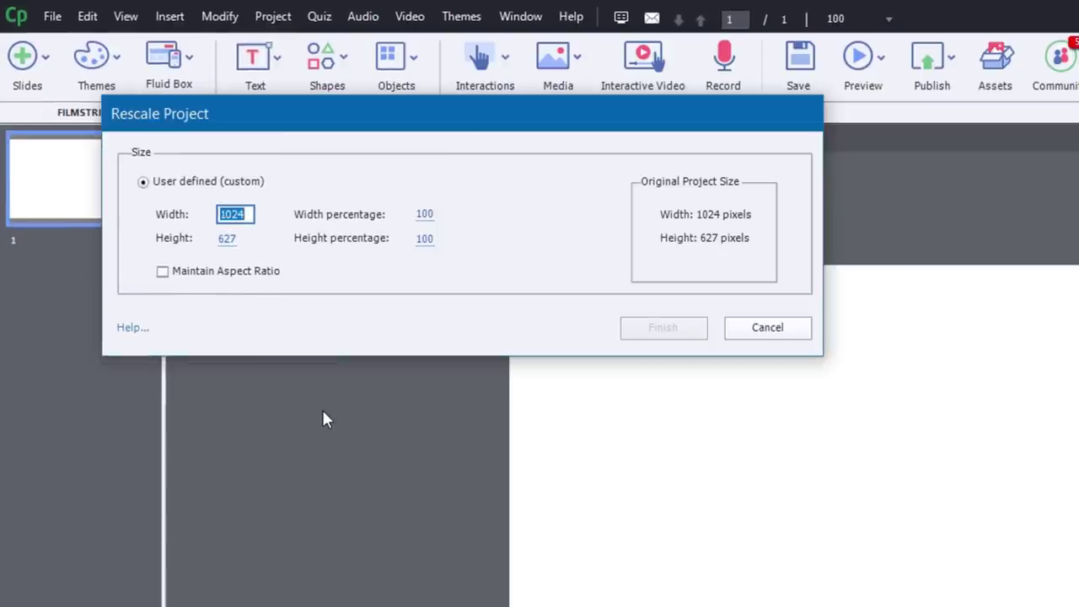
pyautogui.write('1300')
pyautogui.doubleClick(229, 240)
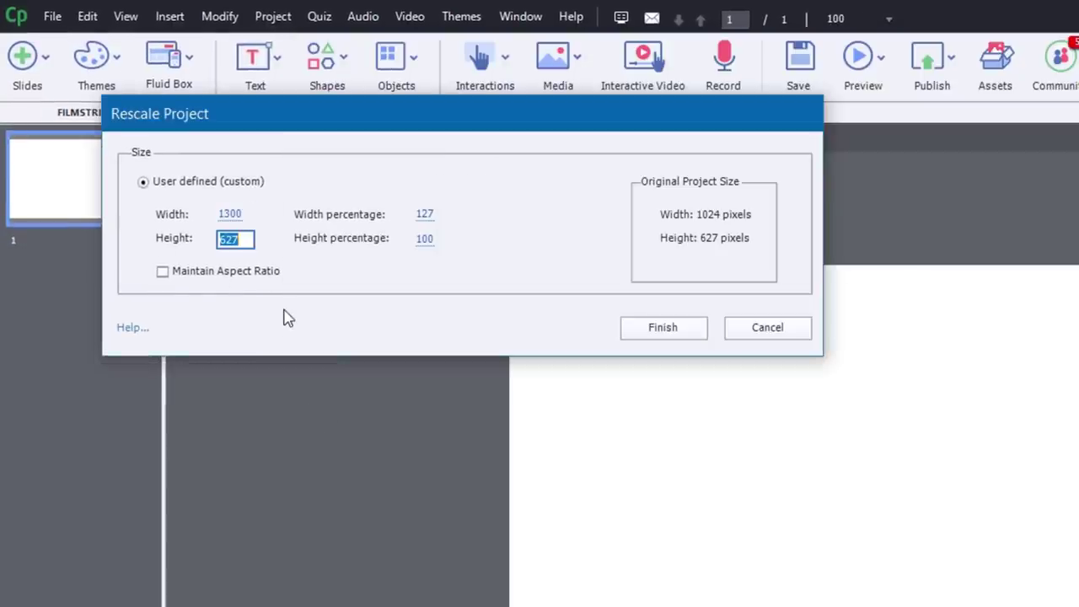
pyautogui.write('855')
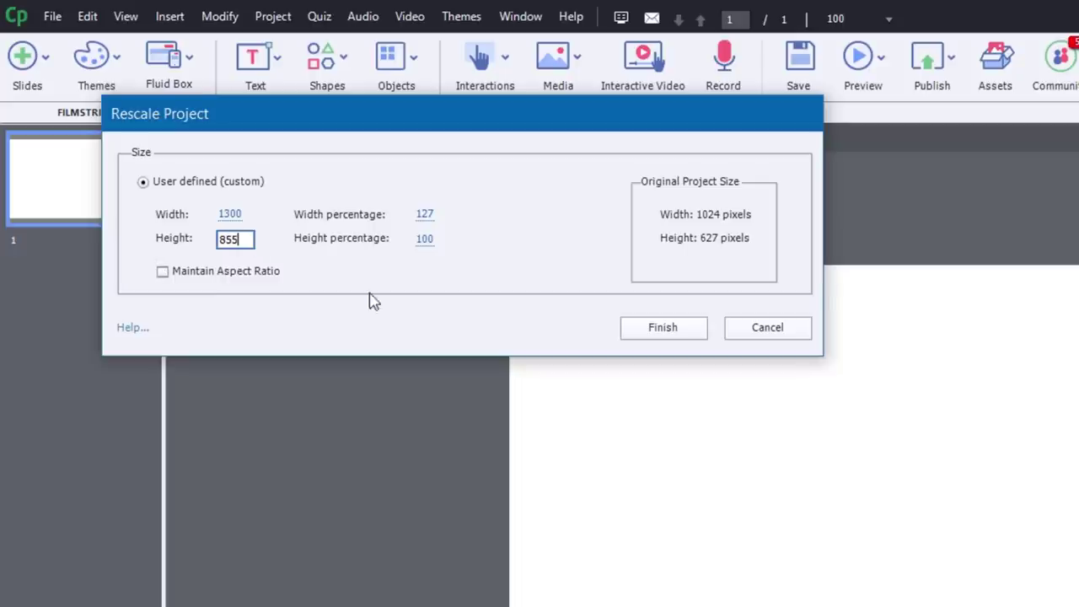
pyautogui.click(677, 328)
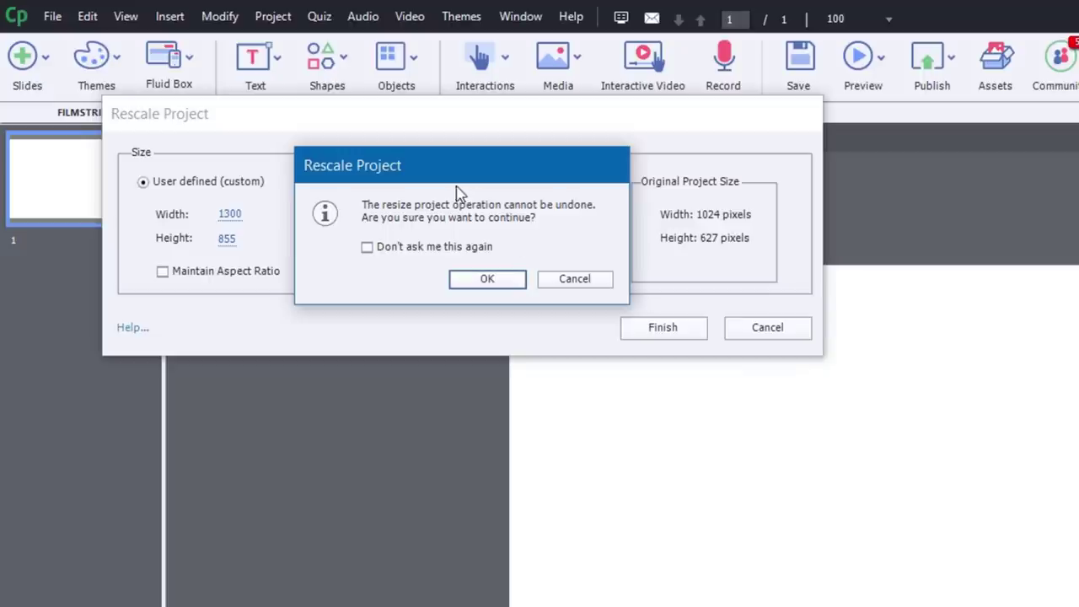
# Confirm the irreversible rescale and set the Layout Preview width to 1300.
pyautogui.click(486, 283)
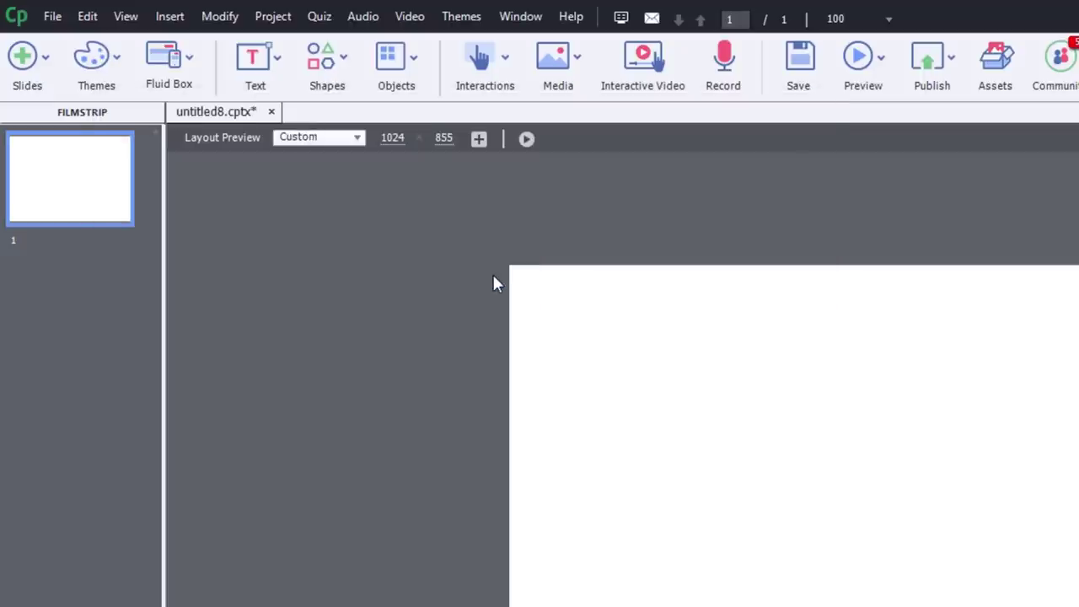
pyautogui.click(393, 137)
pyautogui.write('1300')
pyautogui.click(443, 138)
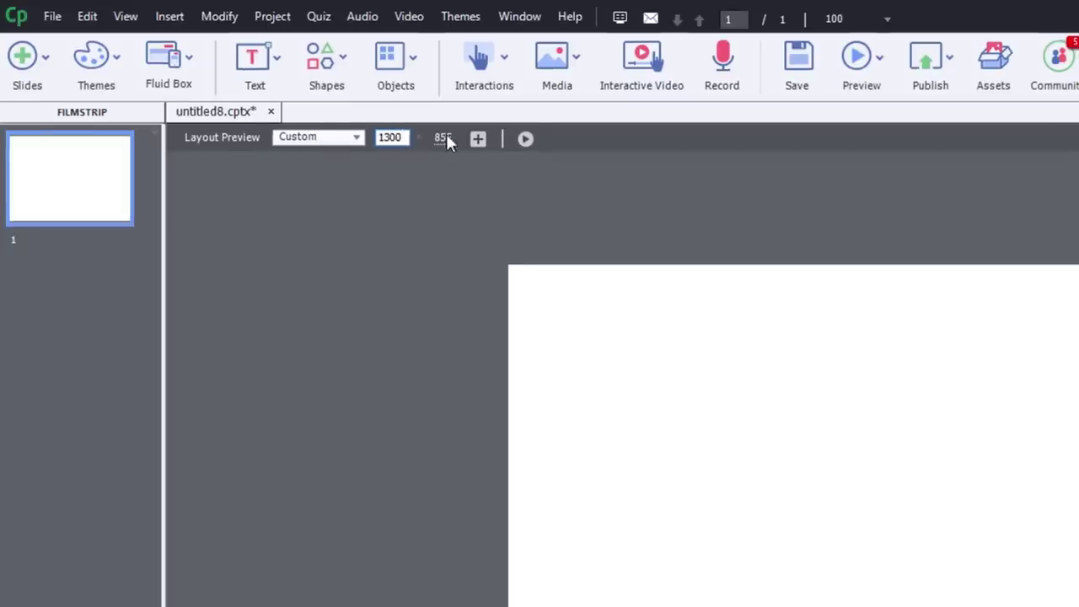